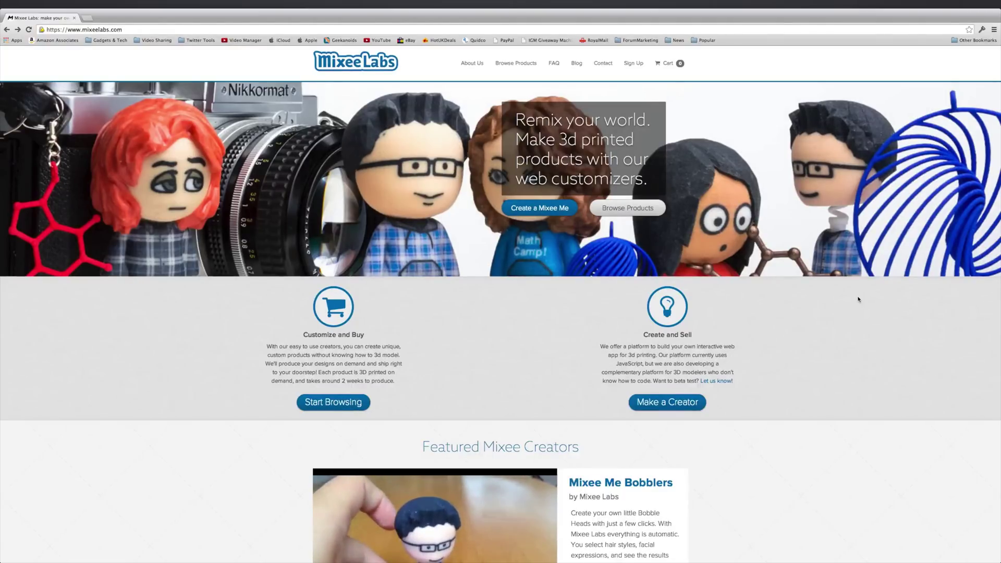
Browse the featured creators on the home page and open the Mixee Me creator
scroll(858, 300, "down", 10)
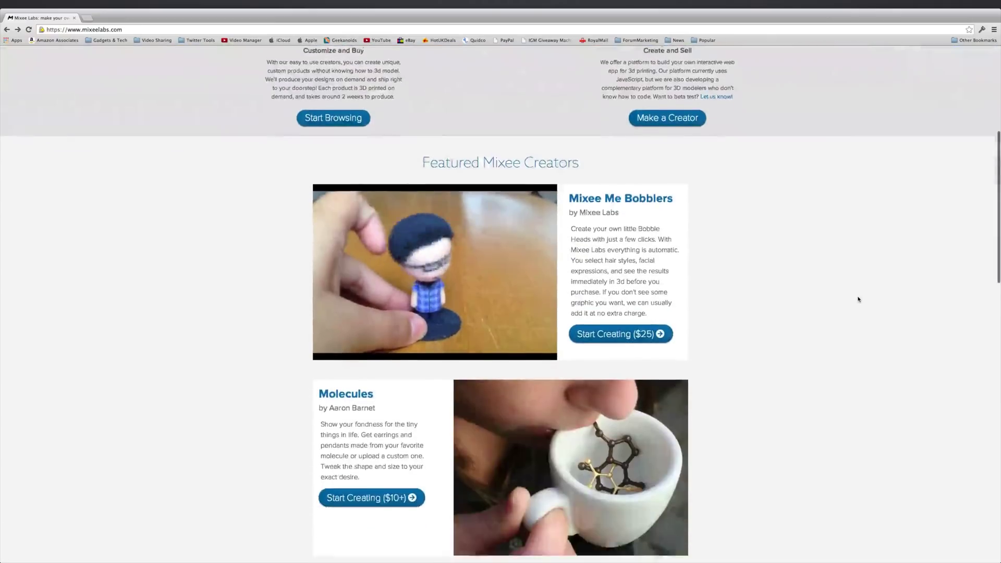
scroll(858, 299, "down", 6)
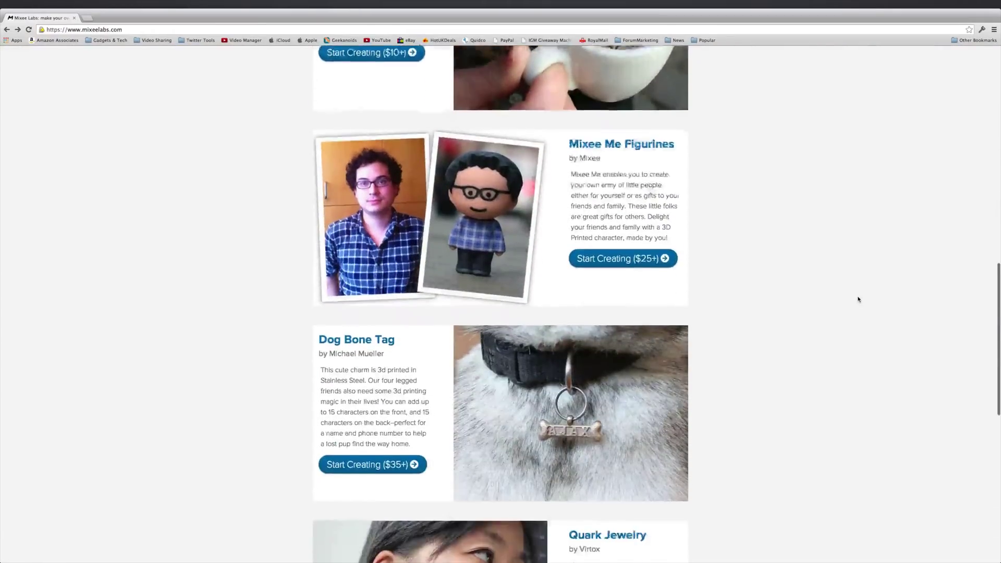
scroll(858, 299, "down", 2)
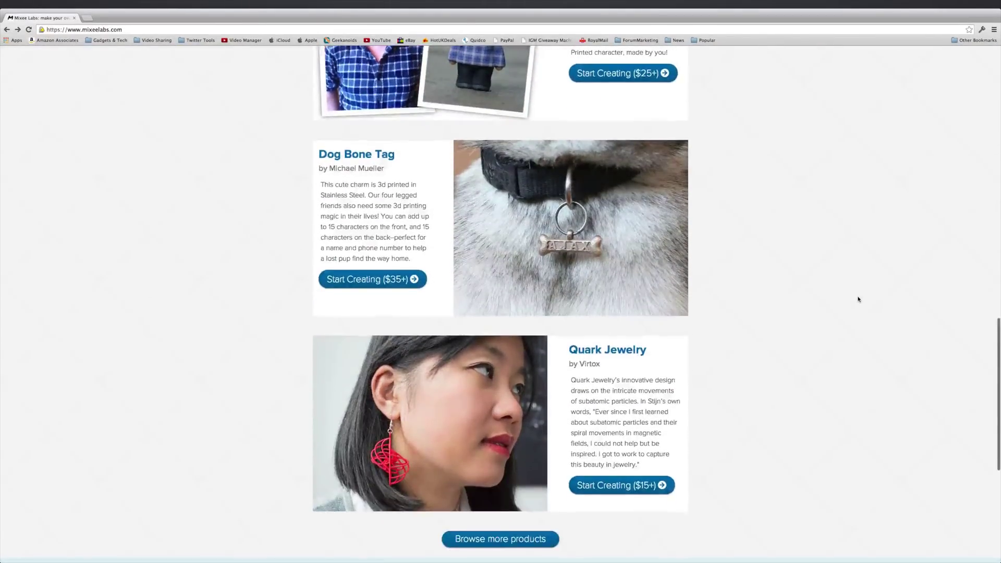
scroll(858, 299, "up", 17)
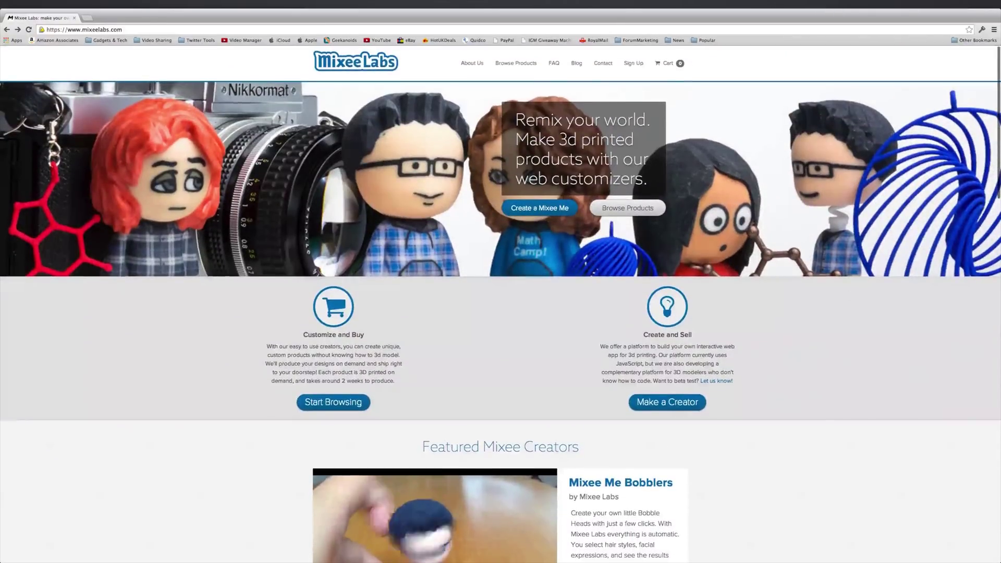
left_click(533, 208)
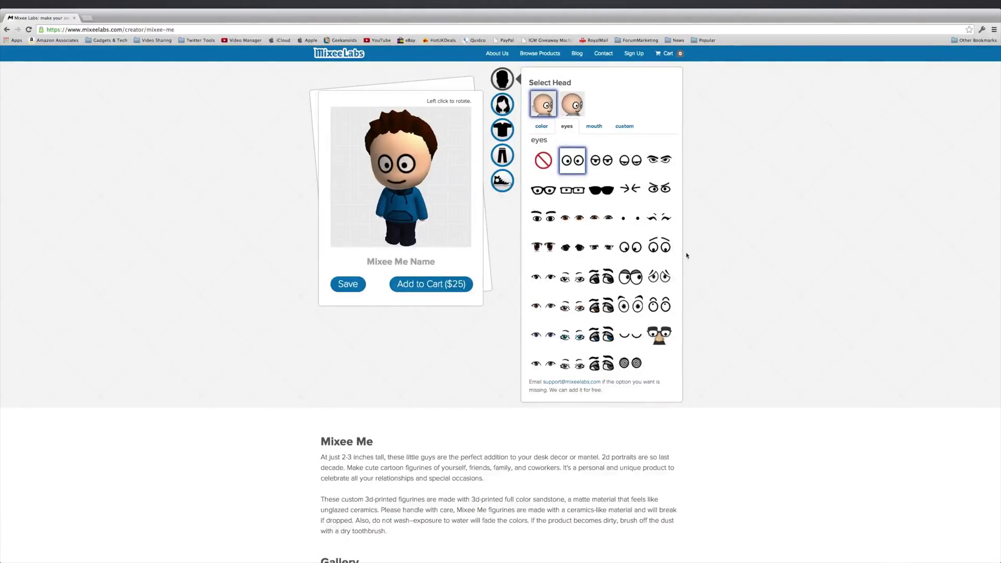
Examine the Mixee Me product description and several gallery photos of finished figurines
scroll(685, 255, "down", 6)
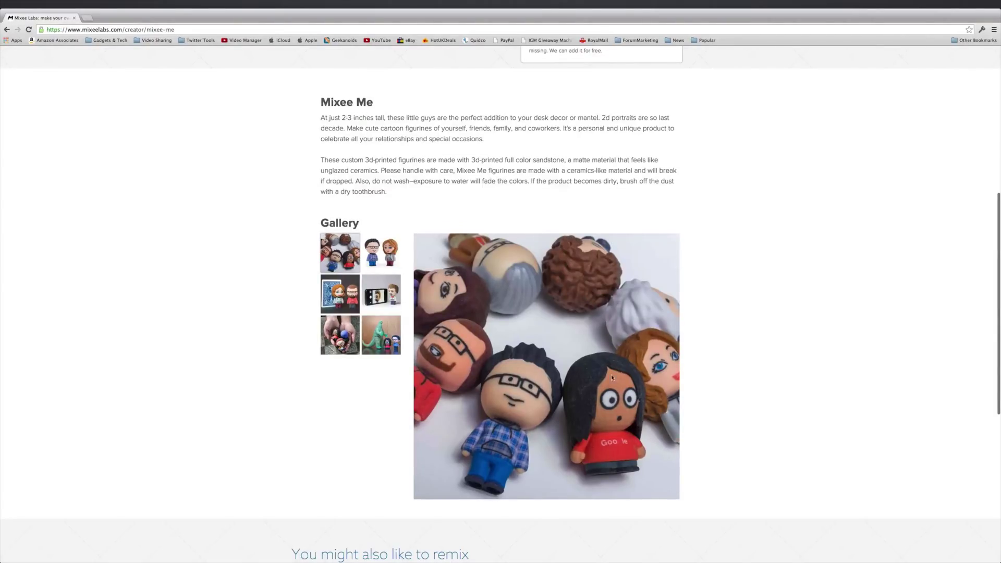
left_click(344, 295)
left_click(330, 343)
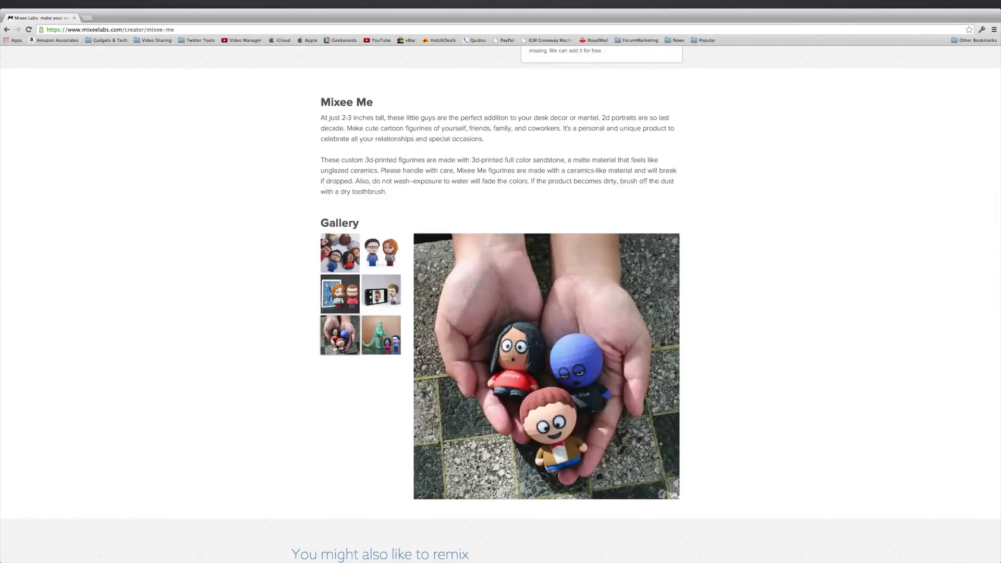
scroll(603, 387, "up", 7)
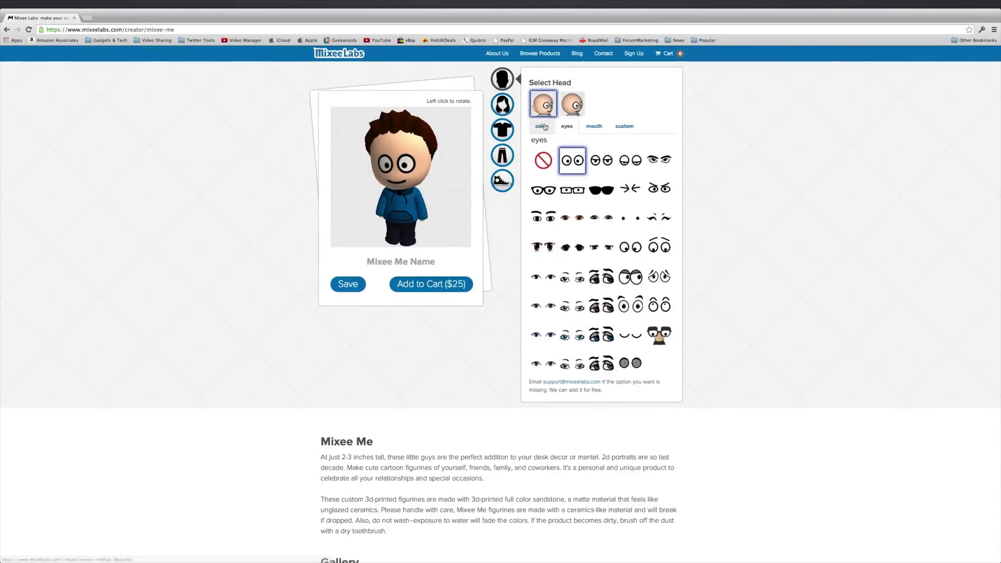
Compare both head shapes and keep the first one, and give the figurine the rounded black-framed glasses from the eye options
left_click(575, 105)
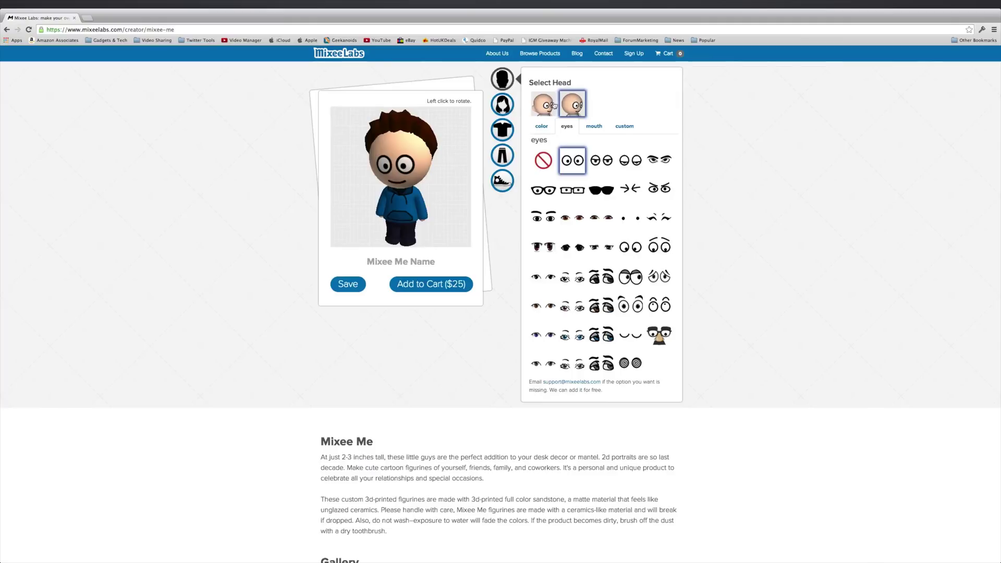
left_click(554, 104)
left_click(565, 104)
left_click(544, 105)
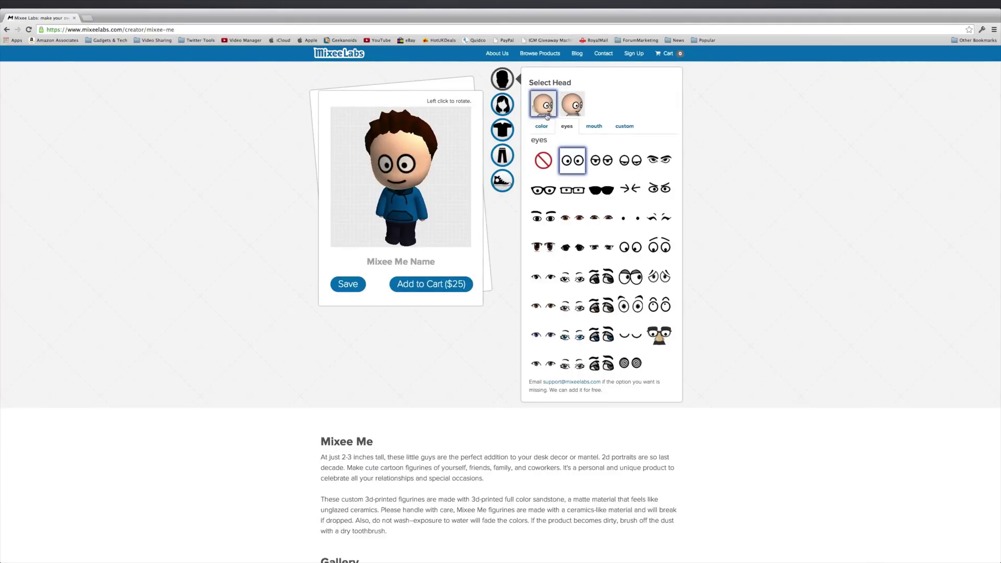
left_click(598, 222)
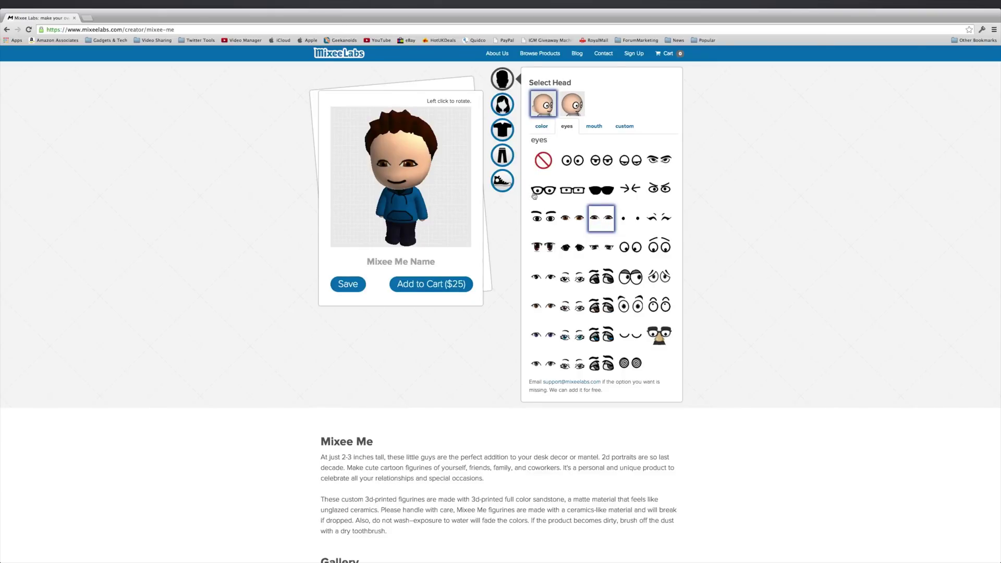
left_click(541, 191)
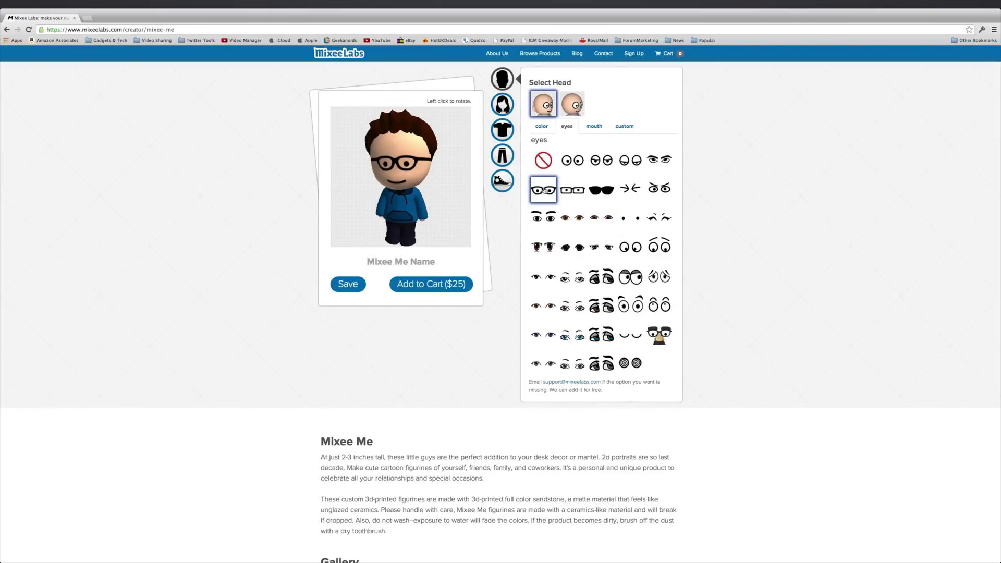
Try the near-white and orange skin colors on the figurine and return to the light peach tone #fad1b2
left_click(542, 128)
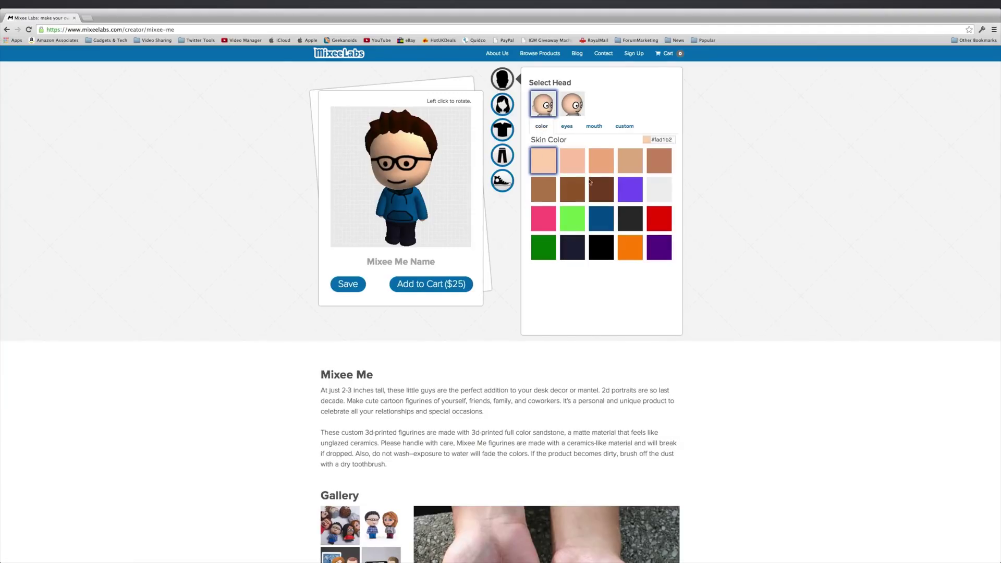
left_click(657, 200)
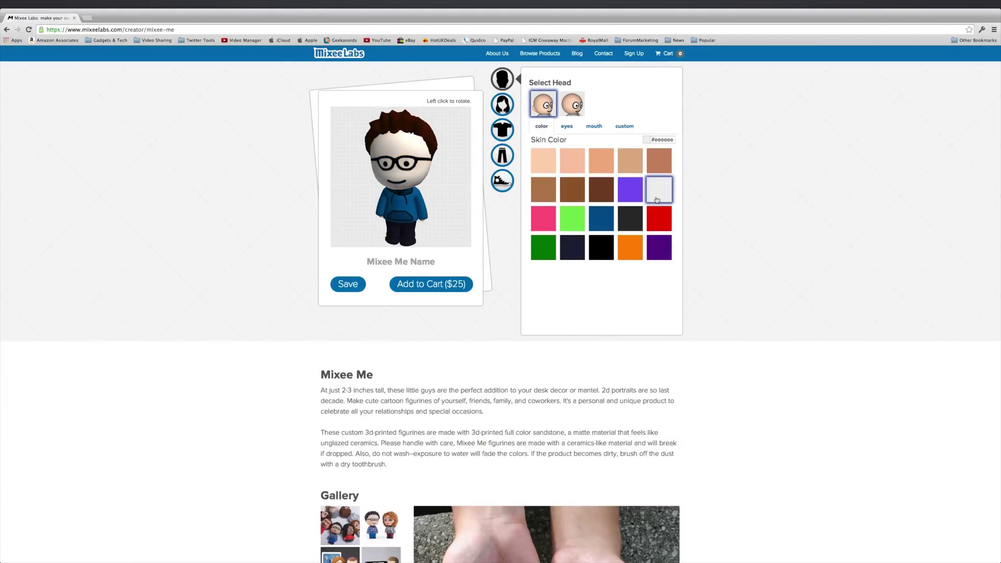
left_click(541, 160)
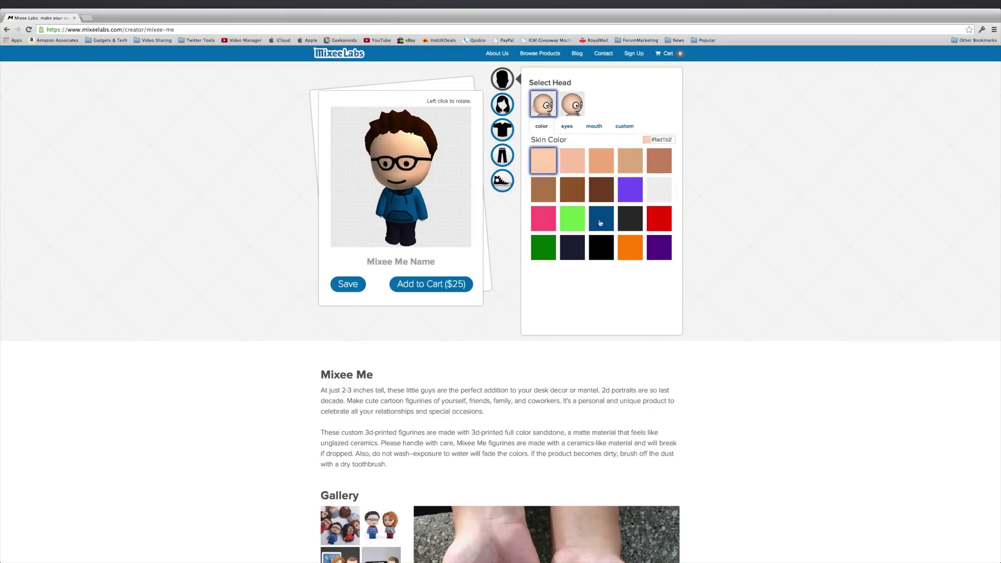
left_click(630, 252)
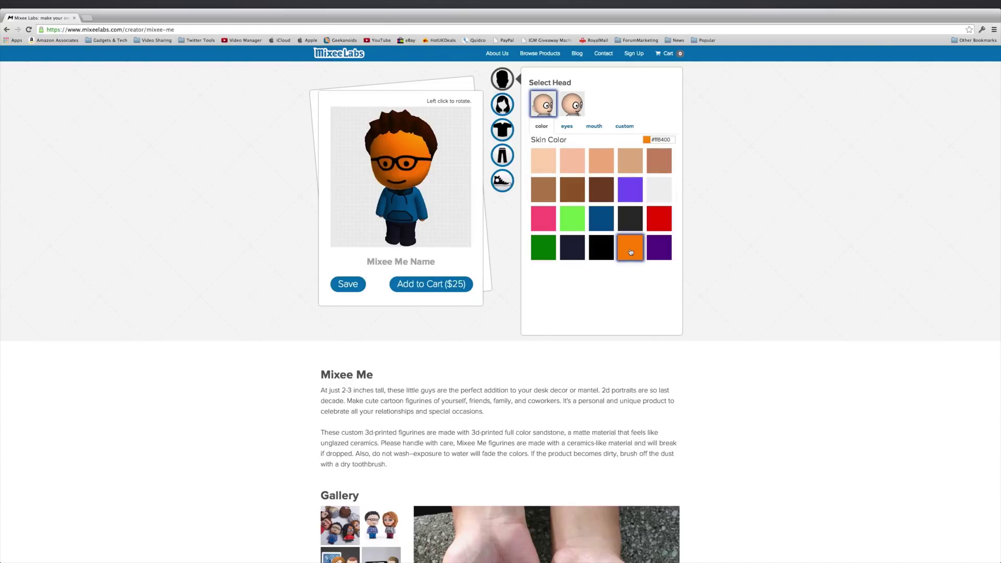
left_click(542, 162)
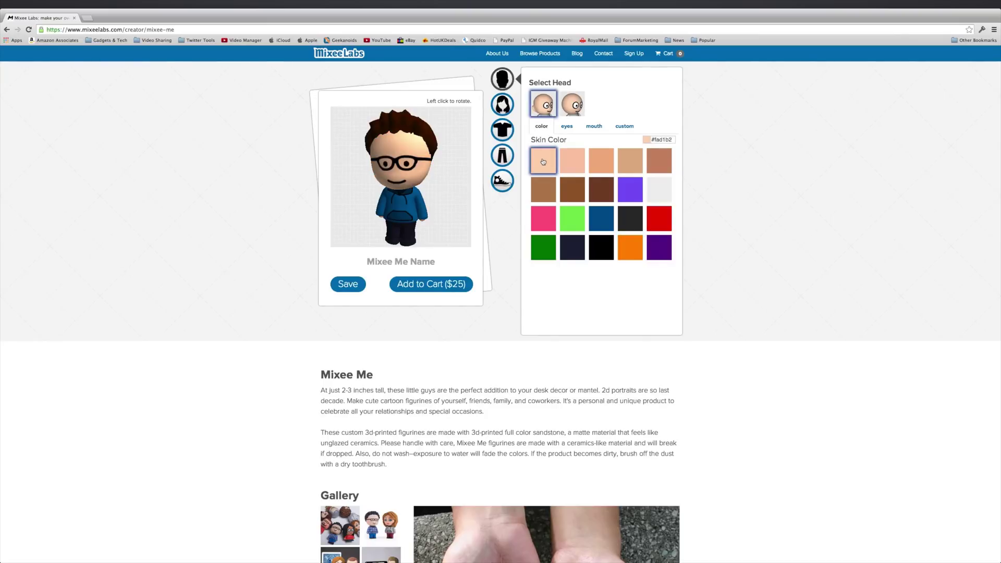
Give the figurine the wide open smile with a plain black outline and no tooth lines
left_click(567, 128)
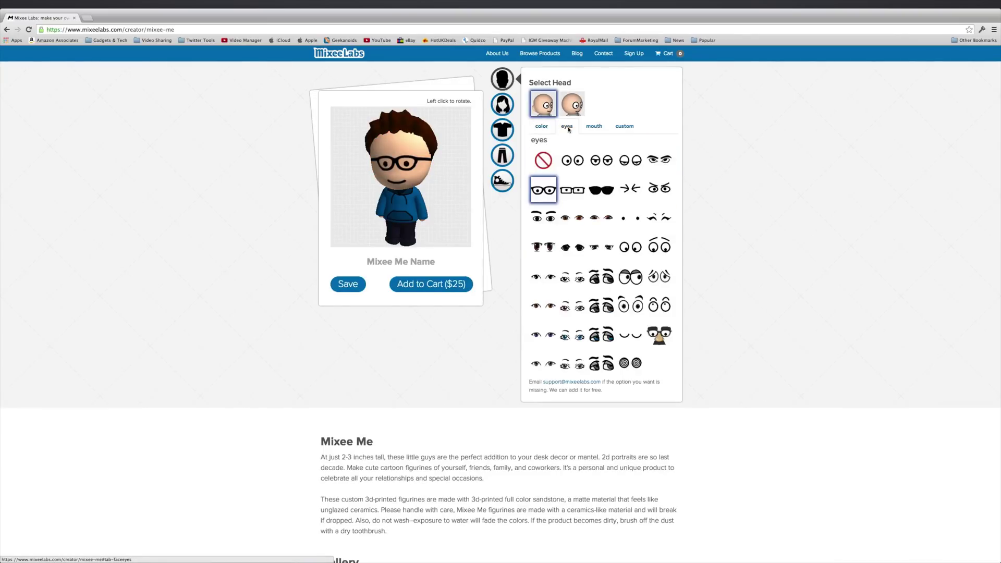
left_click(594, 127)
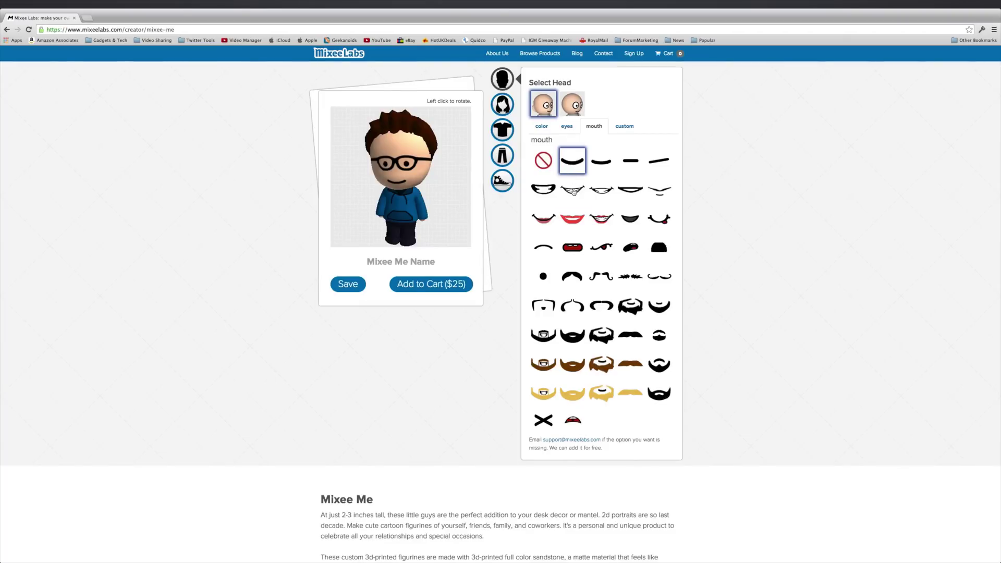
left_click(573, 191)
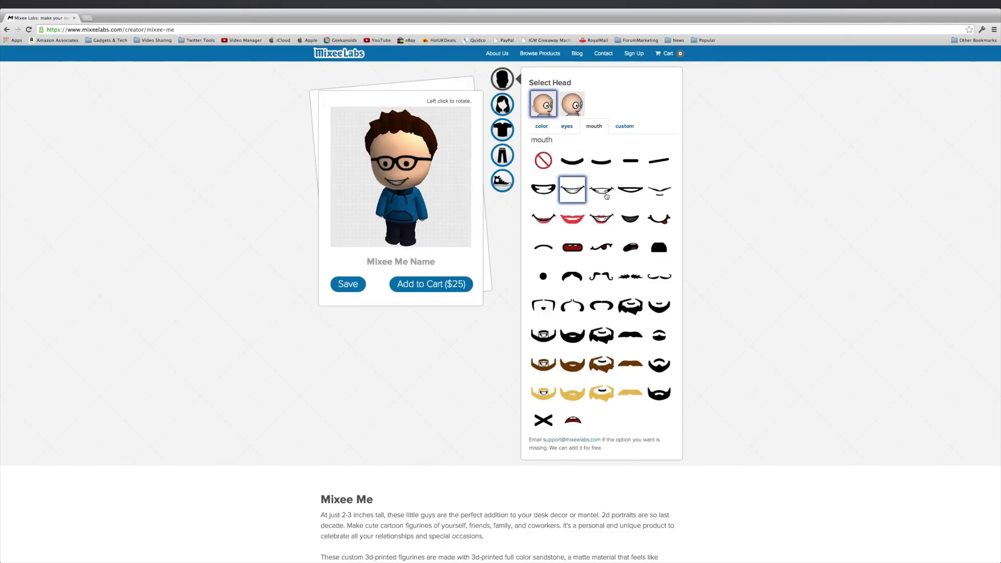
left_click(634, 194)
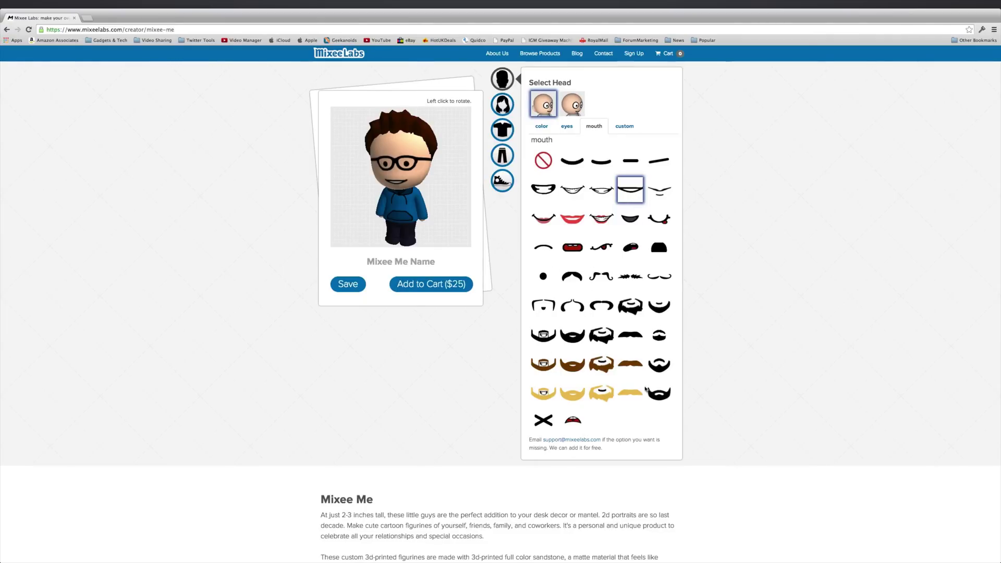
Upload the PNG portrait photo as a custom face decal for the head
left_click(623, 130)
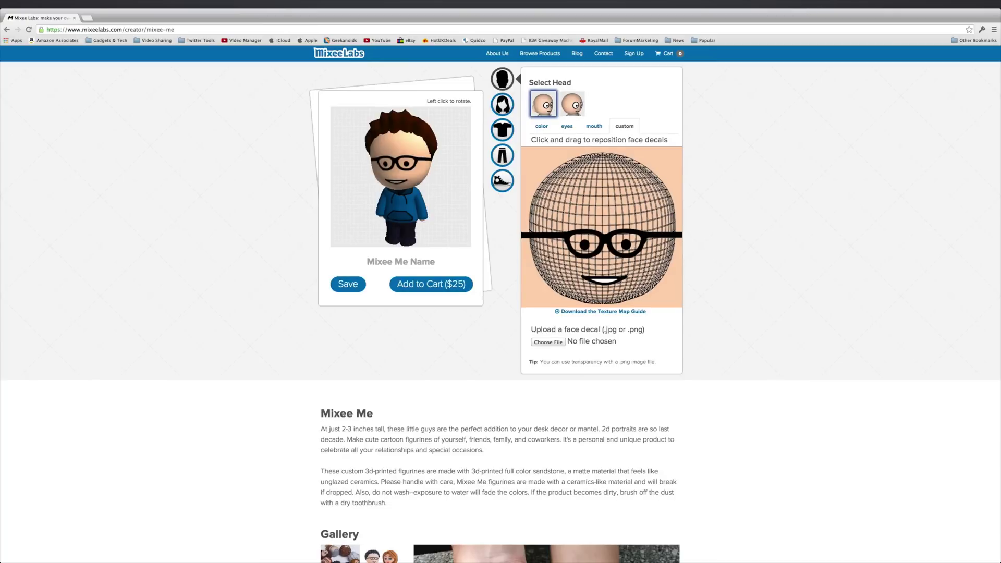
left_click(545, 343)
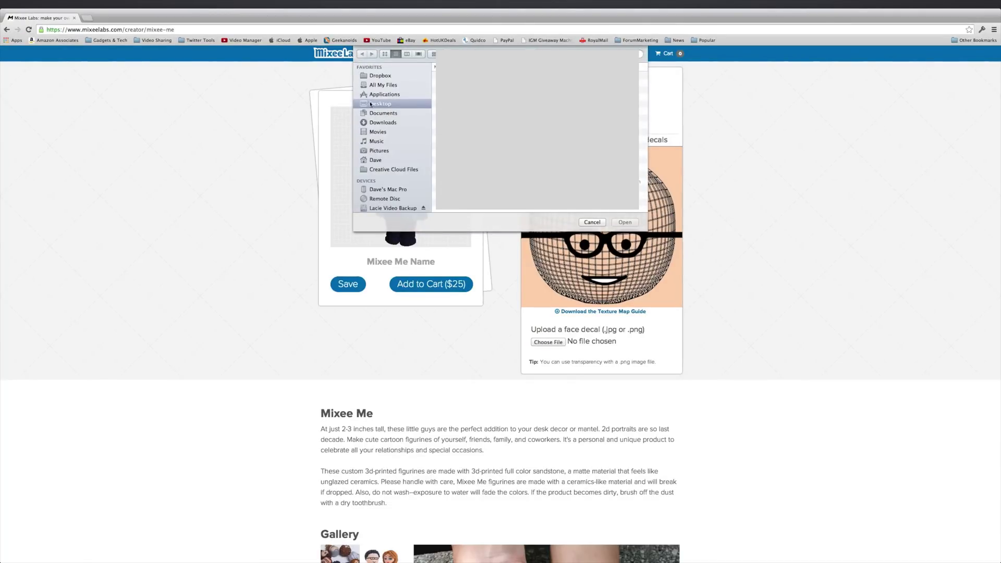
left_click(624, 222)
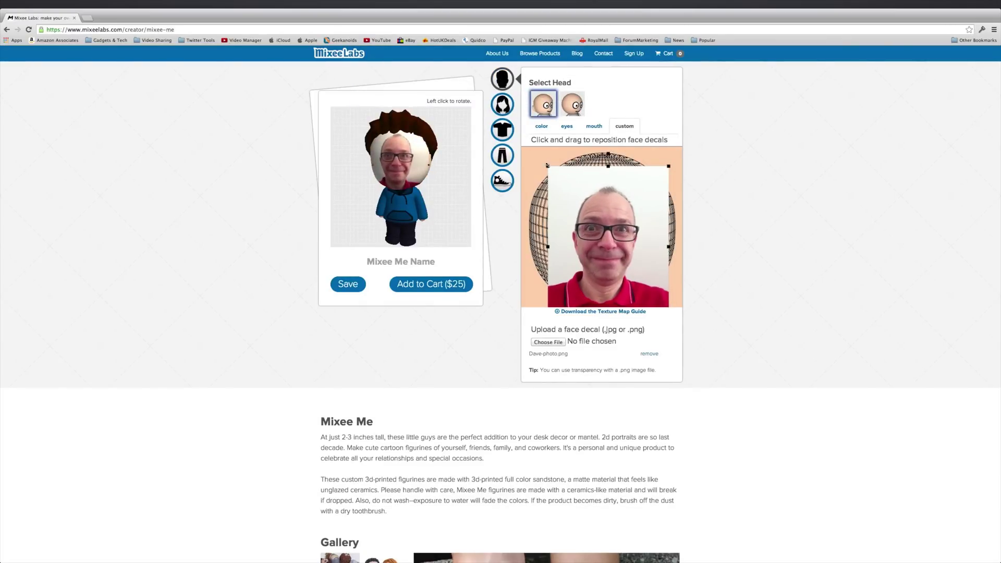
Enlarge the portrait decal until it covers the whole face map, and reposition it to center the face
left_click_drag(547, 166, 496, 152)
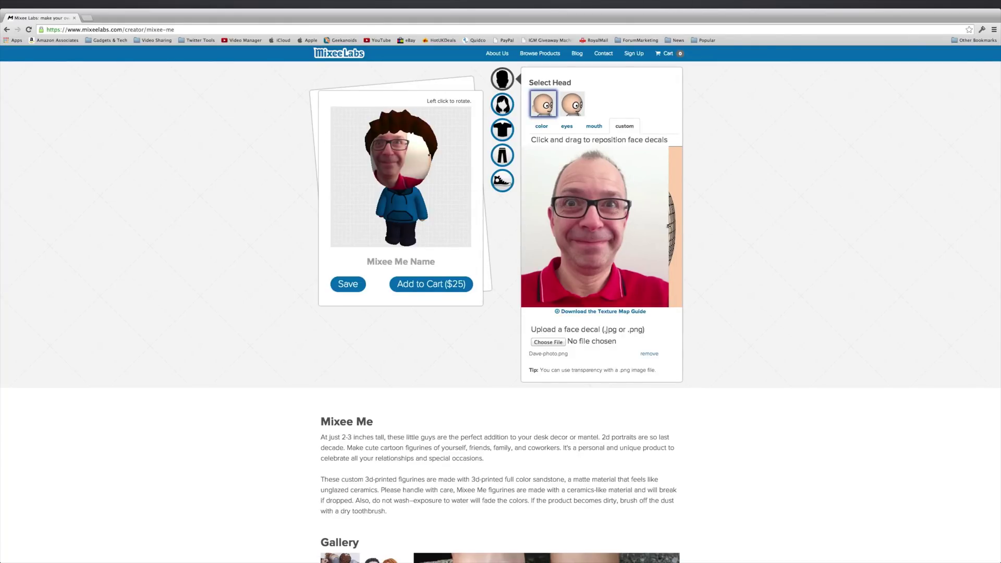
left_click_drag(669, 226, 718, 235)
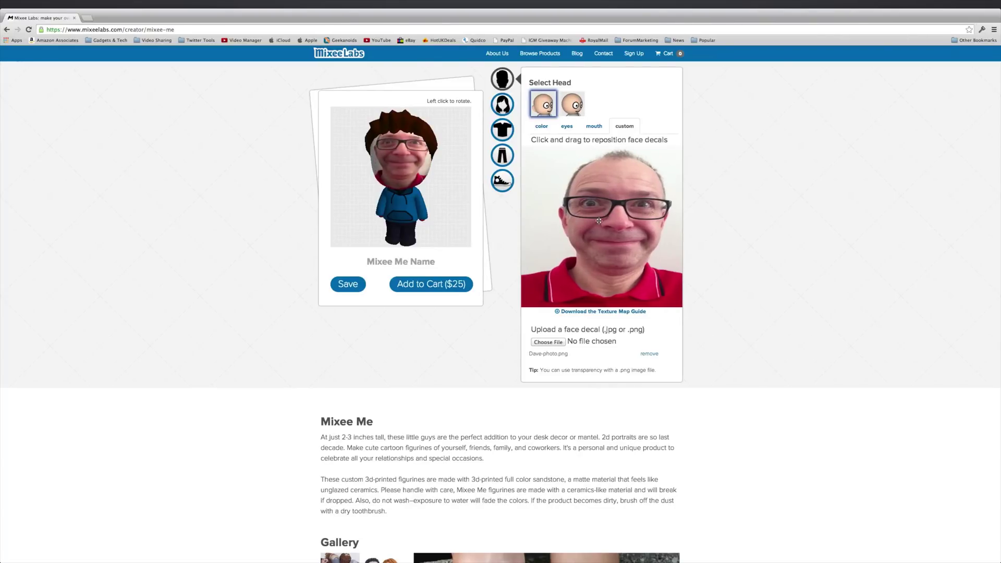
left_click_drag(598, 221, 547, 224)
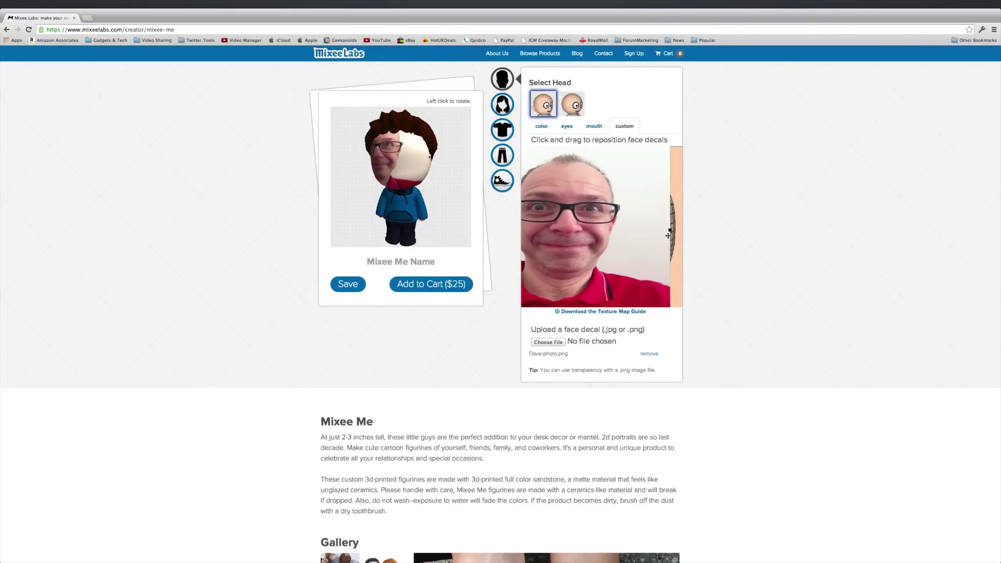
left_click_drag(671, 230, 656, 246)
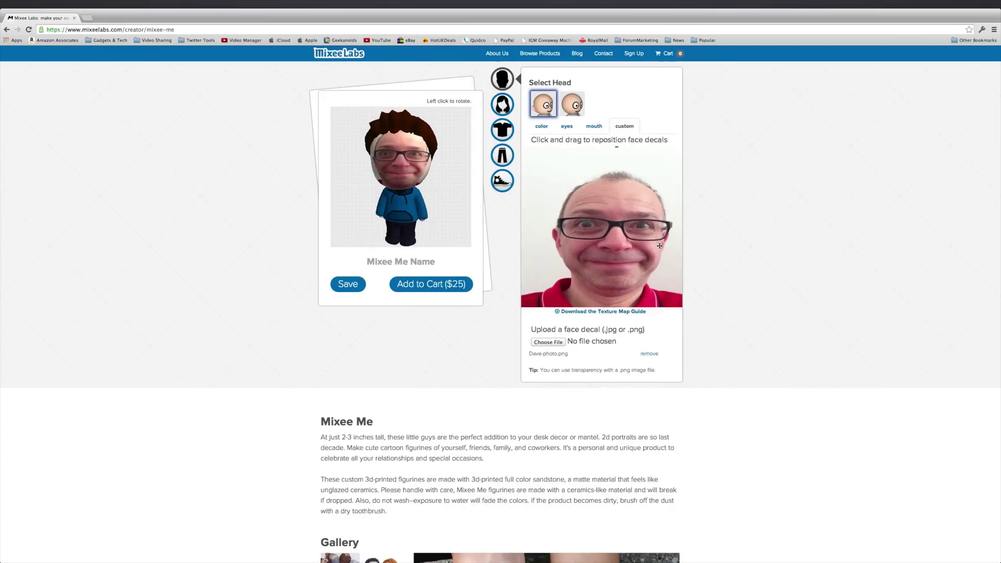
left_click_drag(660, 246, 681, 238)
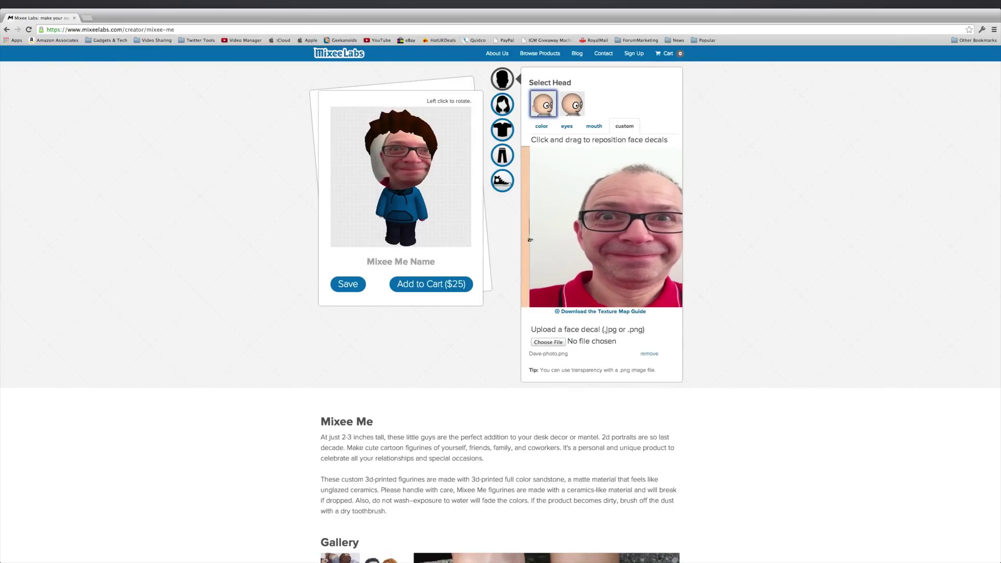
left_click_drag(530, 239, 491, 243)
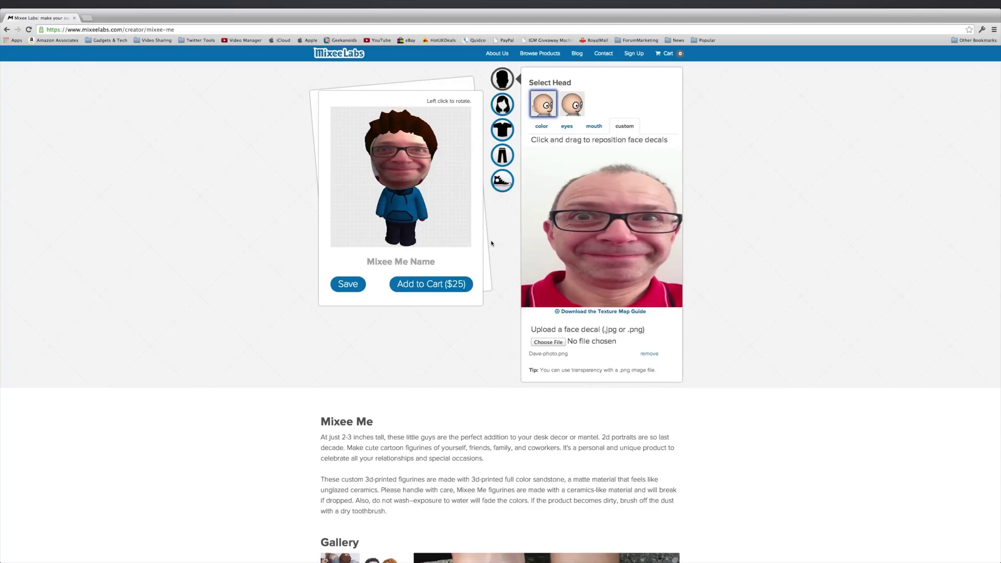
Stretch the portrait decal slightly wider and taller, and realign it so the face fills the front of the head
left_click_drag(581, 247, 680, 235)
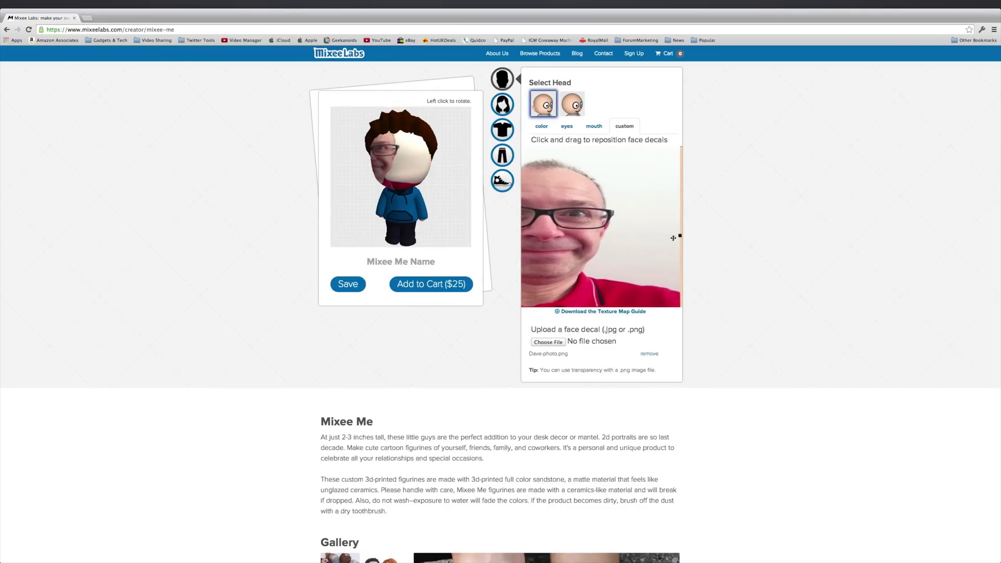
left_click_drag(561, 226, 633, 180)
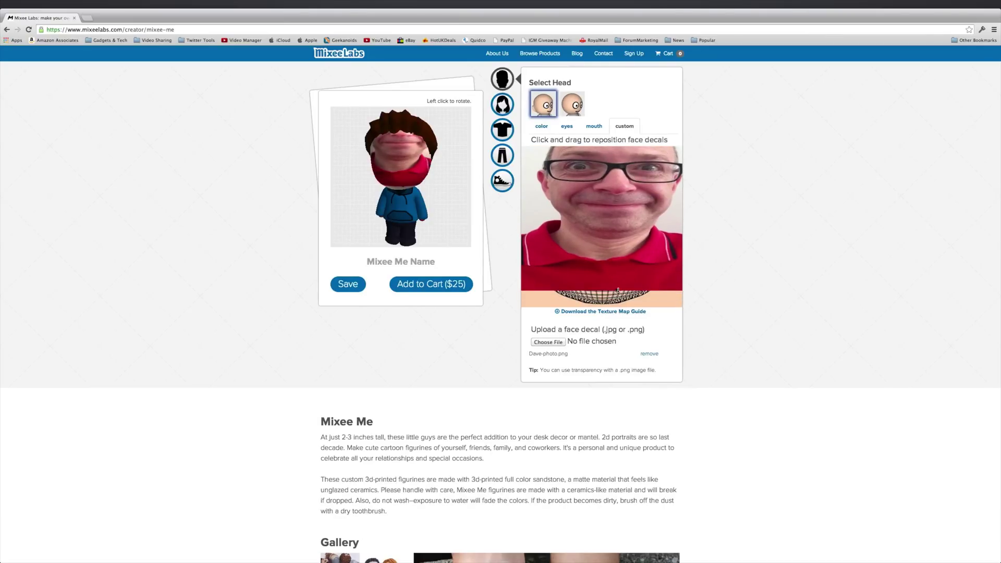
left_click_drag(617, 291, 616, 304)
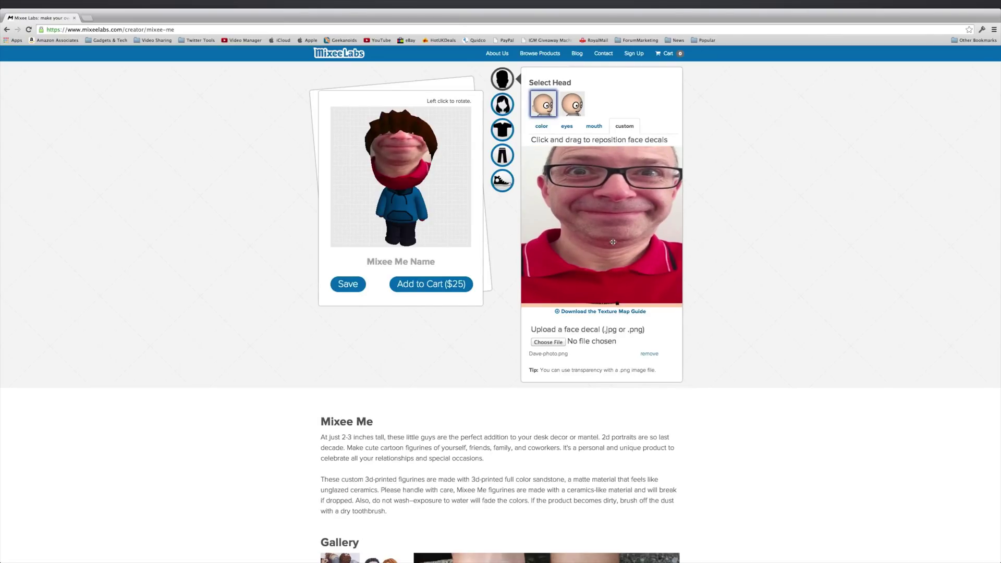
left_click_drag(613, 239, 618, 270)
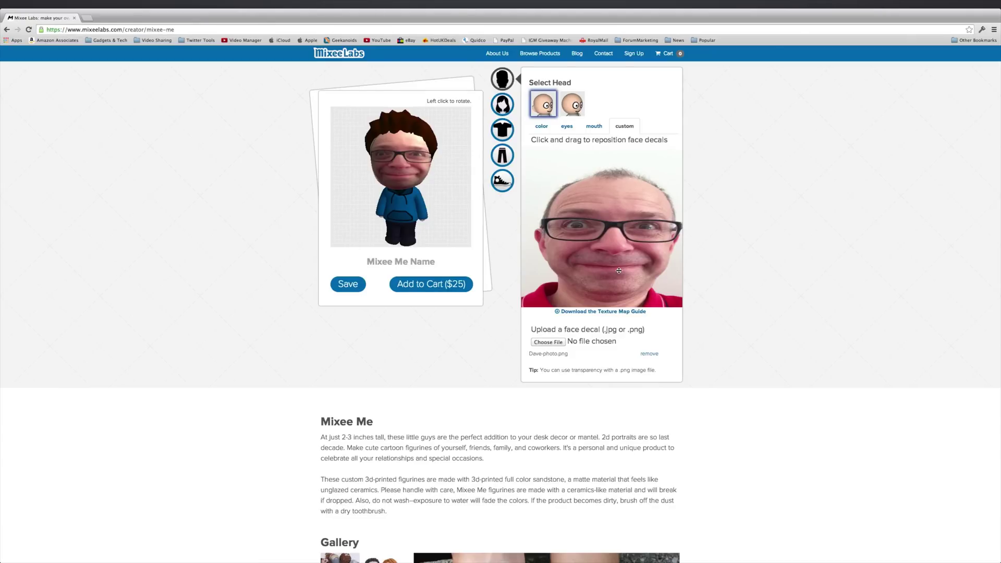
left_click_drag(619, 270, 617, 271)
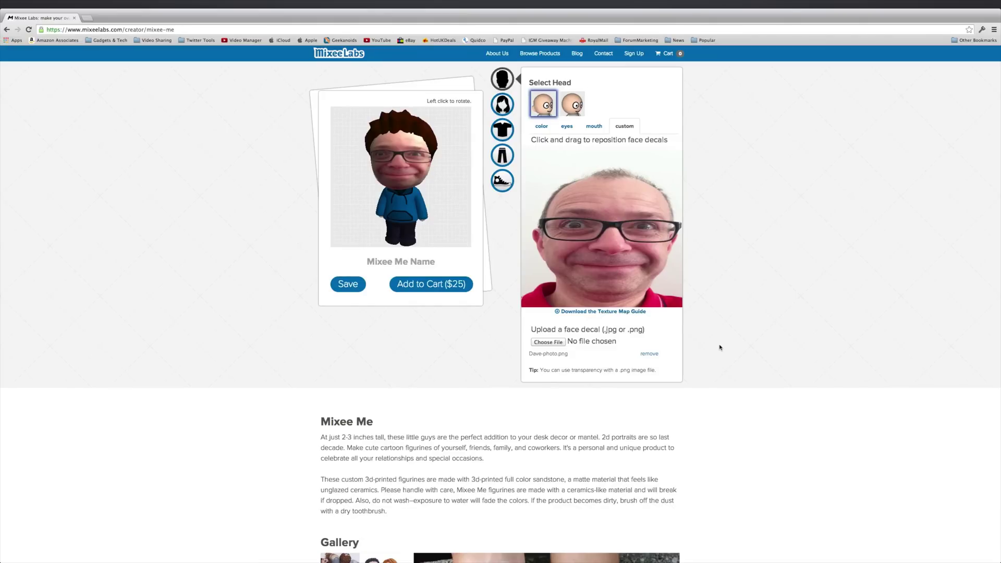
Replace the portrait decal with the round black-framed glasses and the plain black open smile
left_click(655, 354)
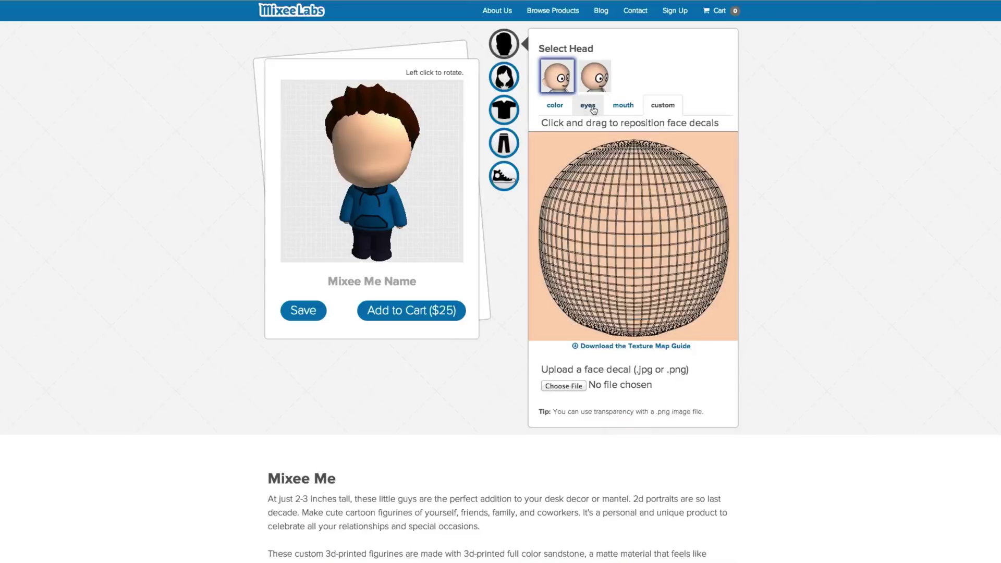
left_click(563, 125)
left_click(543, 190)
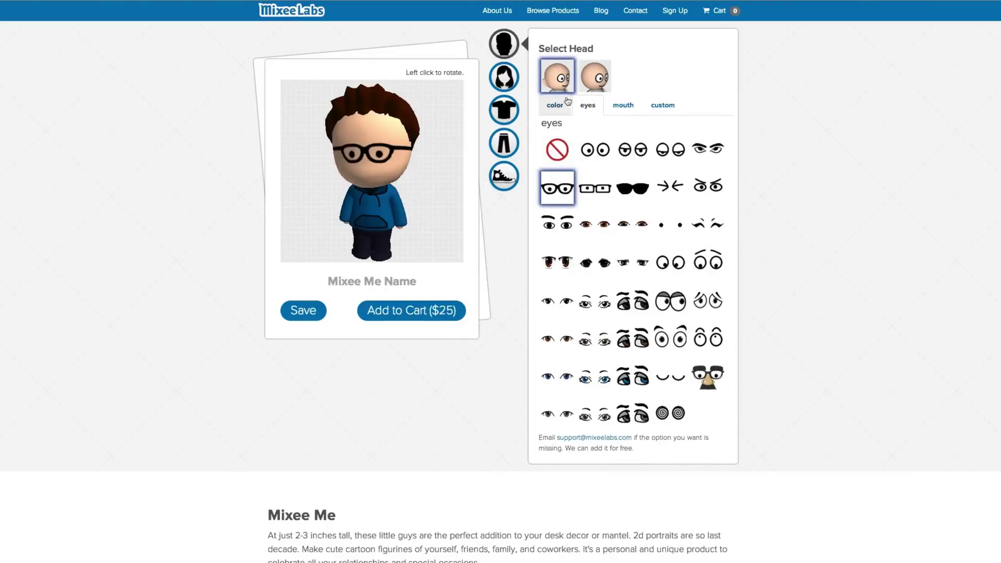
left_click(633, 119)
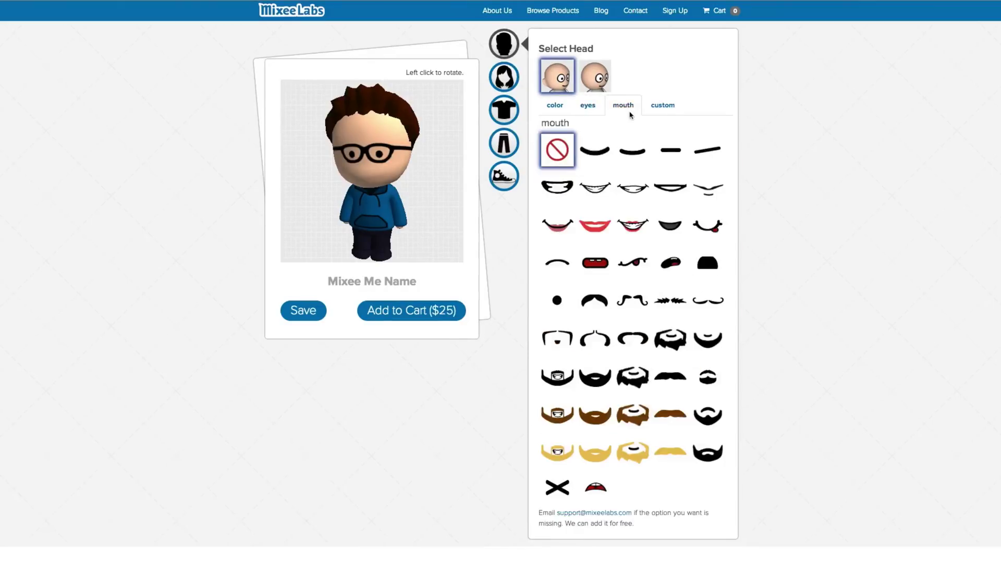
left_click(670, 191)
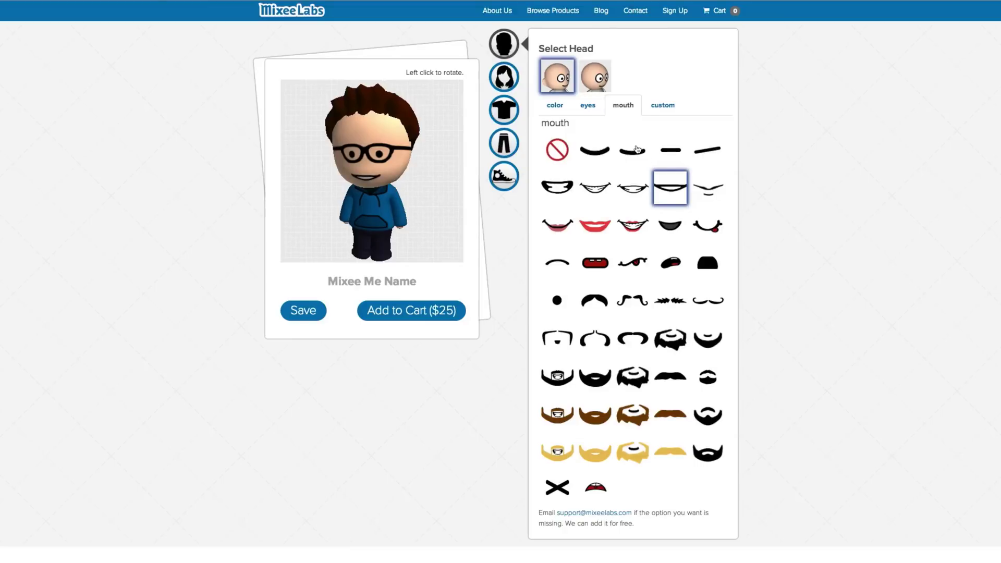
Try brown and grey hair on the figurine, and settle on the off-white hair color #eeeeee
left_click(504, 79)
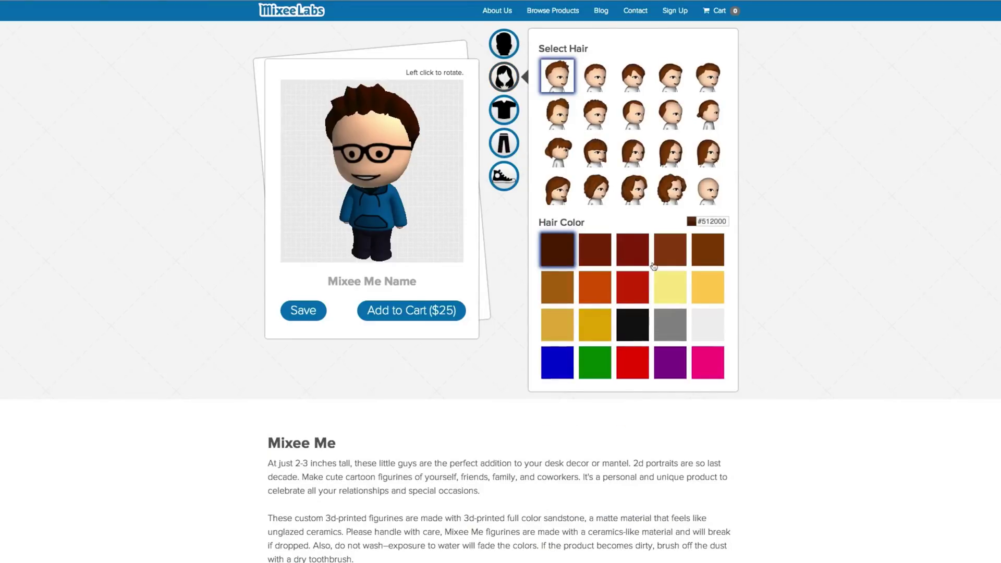
left_click(562, 284)
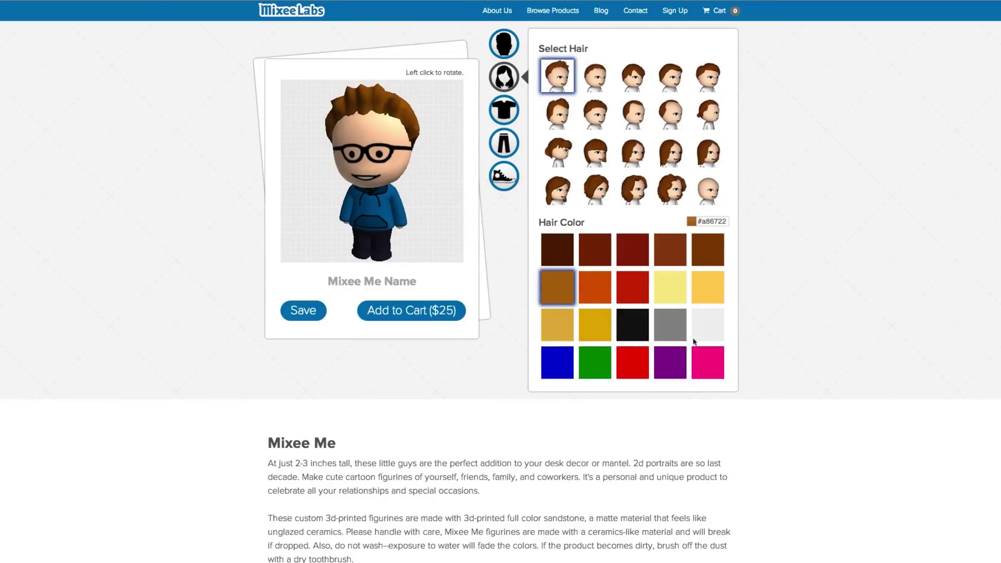
left_click(675, 327)
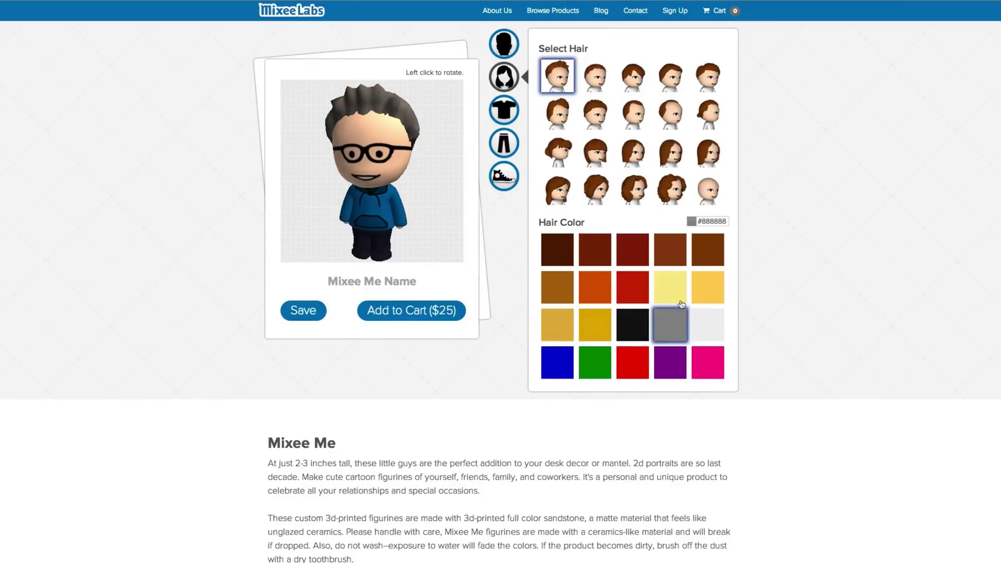
left_click(712, 330)
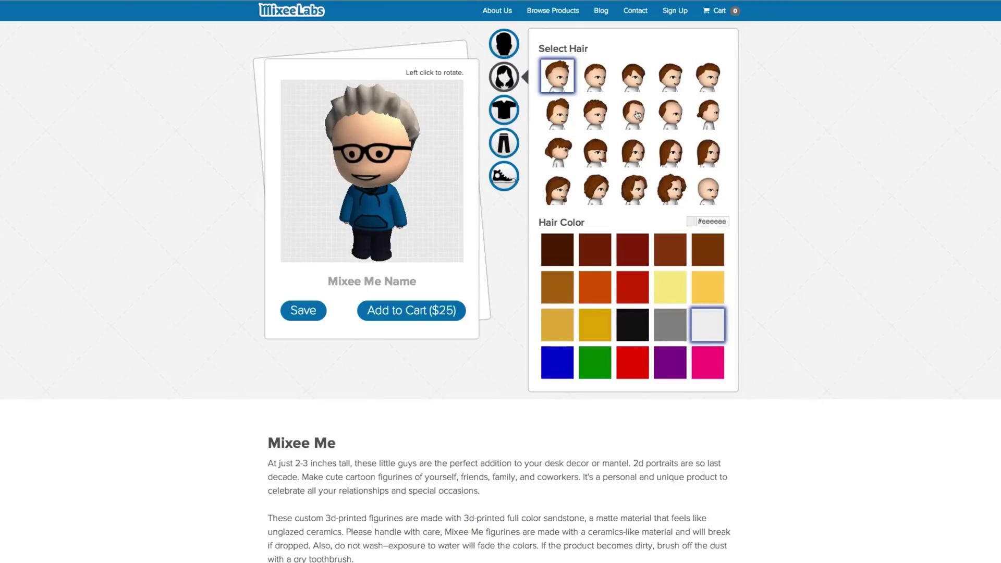
Compare the short and balding hairstyles, and give the figurine the close-cropped style with a receding hairline
left_click(599, 73)
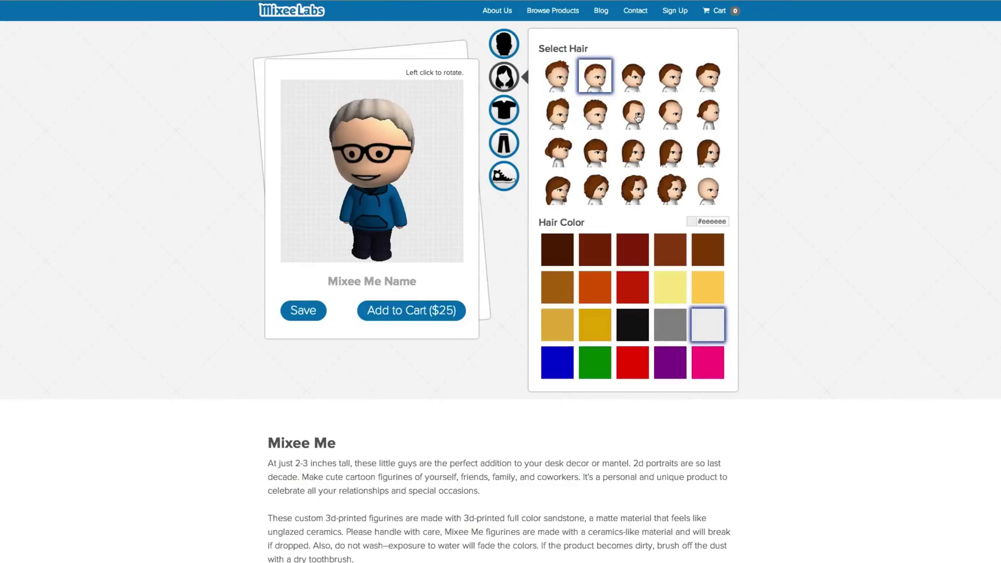
left_click(638, 118)
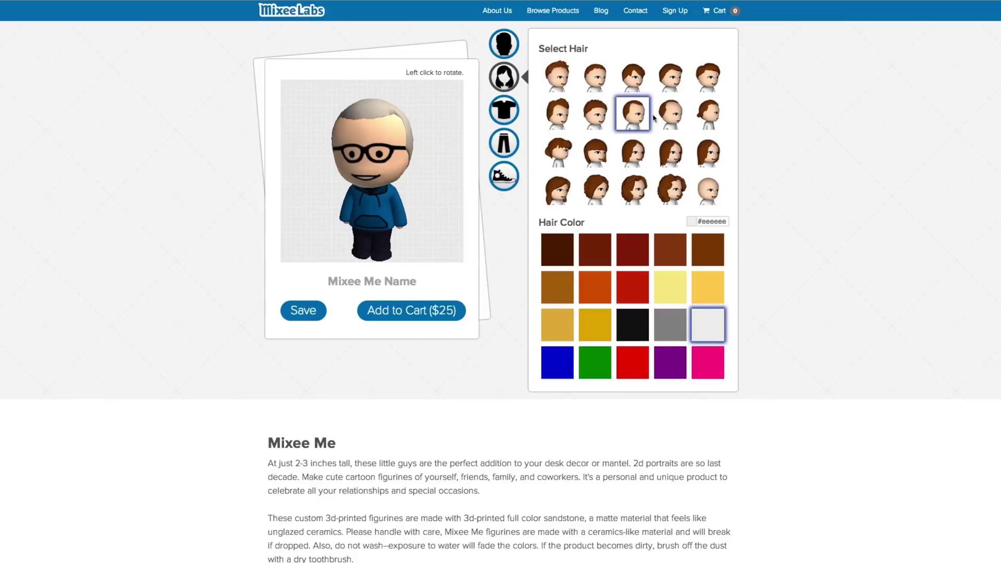
left_click(671, 116)
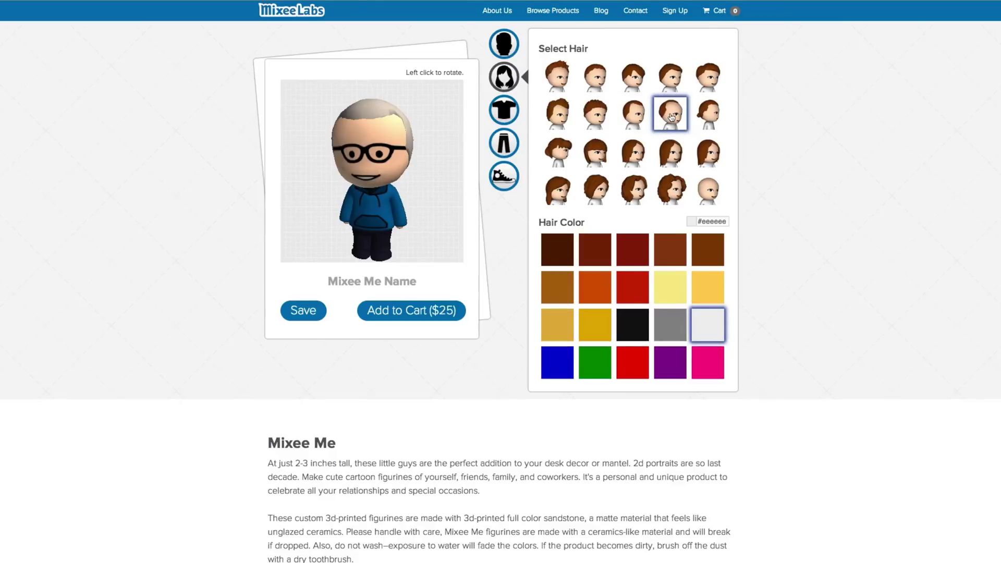
left_click(637, 115)
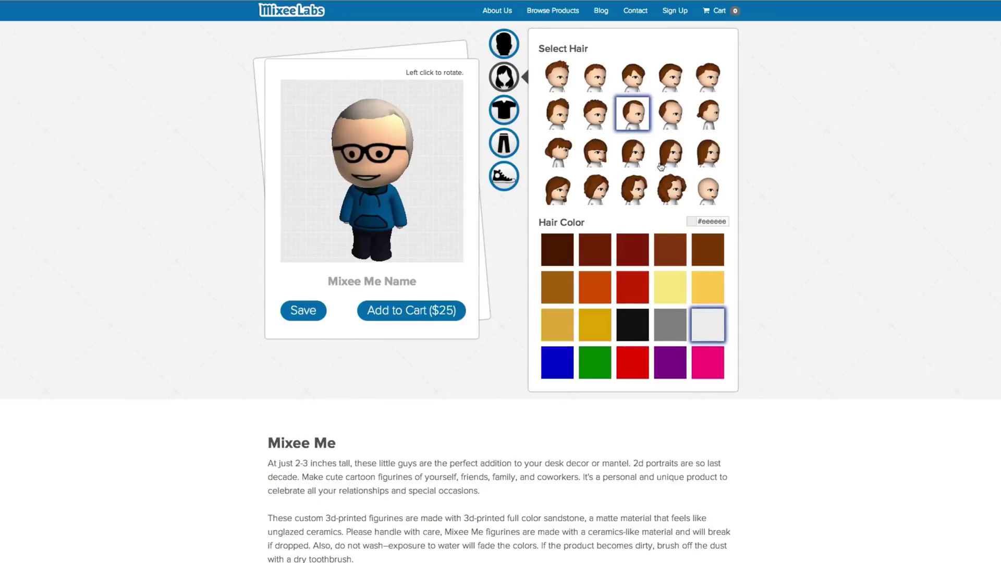
Try the wide, round-base and dress body types on the figurine, and return to the standard body with trousers
left_click(509, 111)
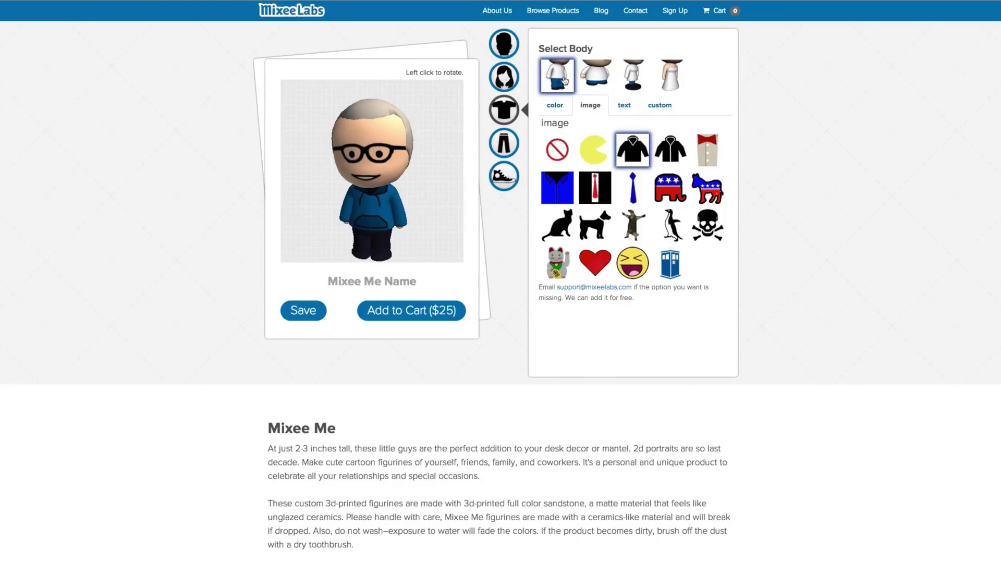
left_click(589, 78)
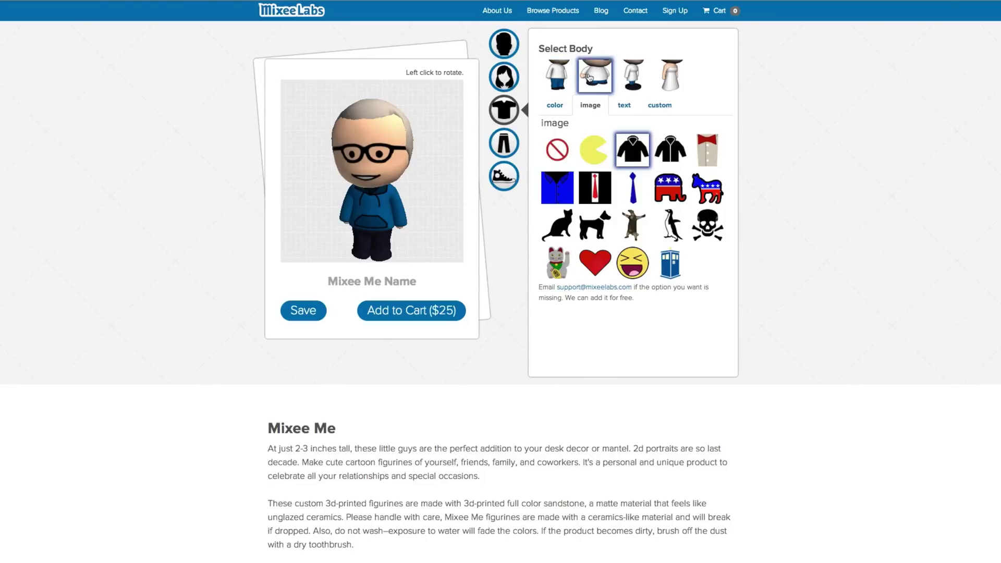
left_click(631, 78)
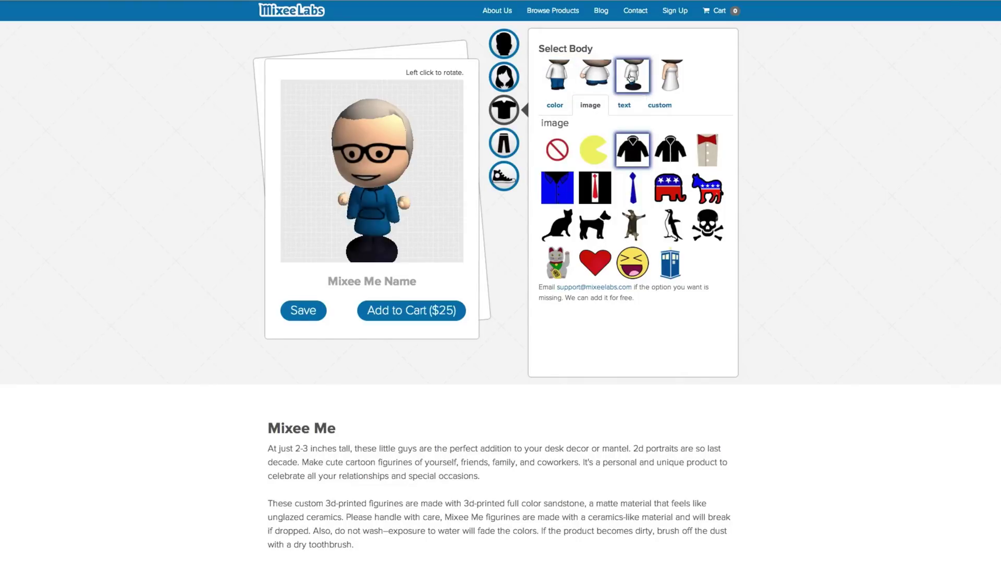
left_click(672, 80)
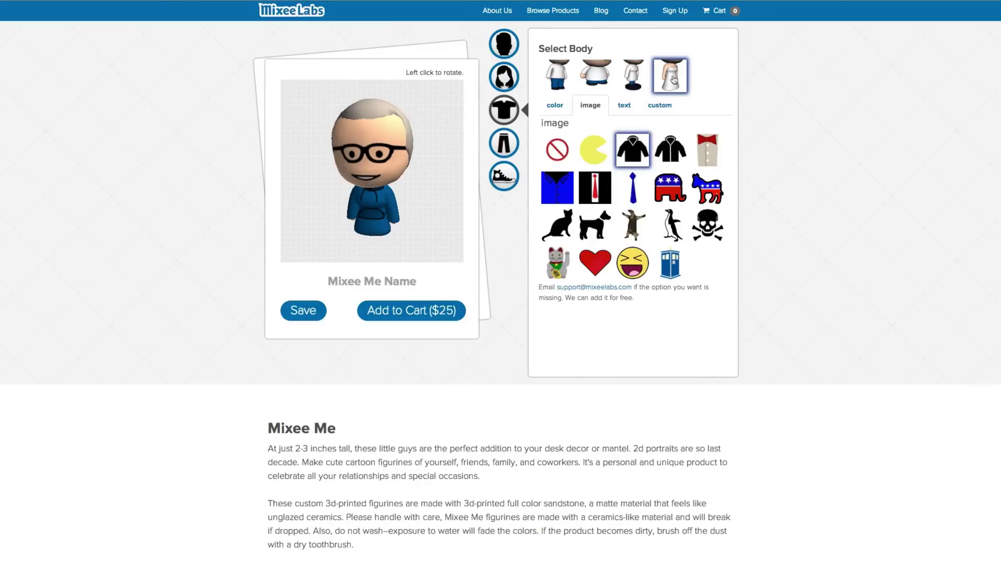
left_click(561, 74)
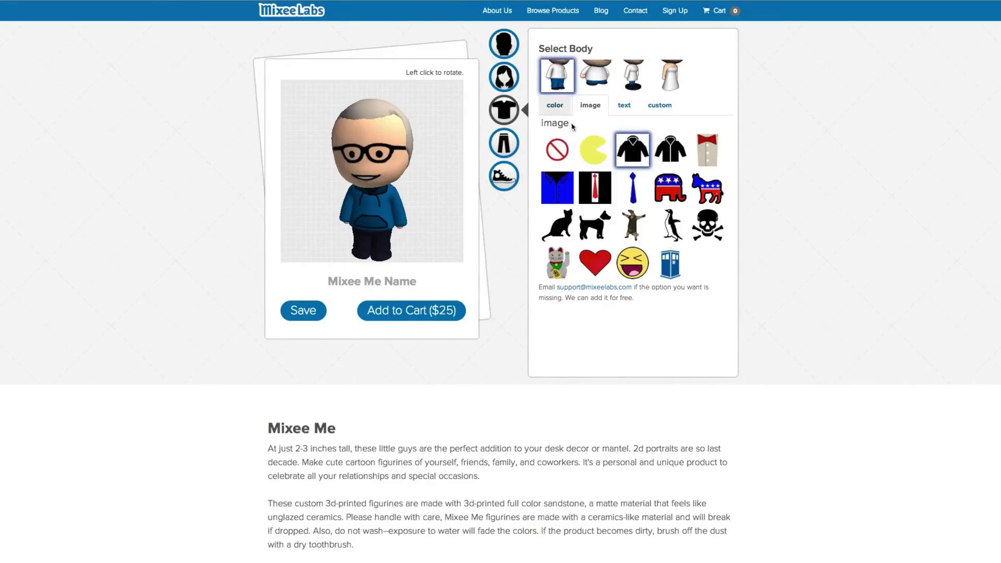
Try the zipped jacket, buttoned shirt, elephant, red-tie suit, donkey and laughing-face outfit images, and return to the pullover hoodie
left_click(668, 158)
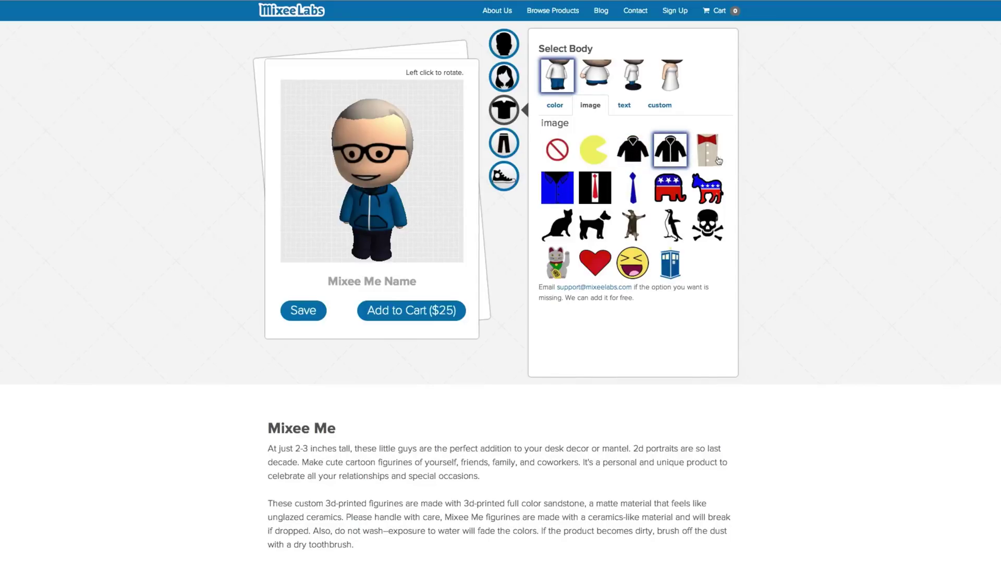
left_click(561, 190)
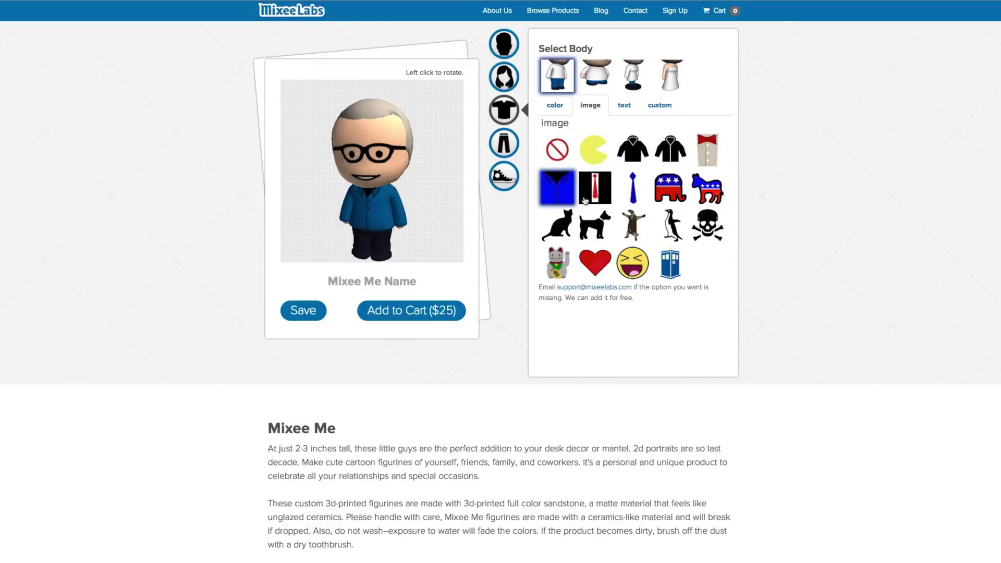
left_click(665, 193)
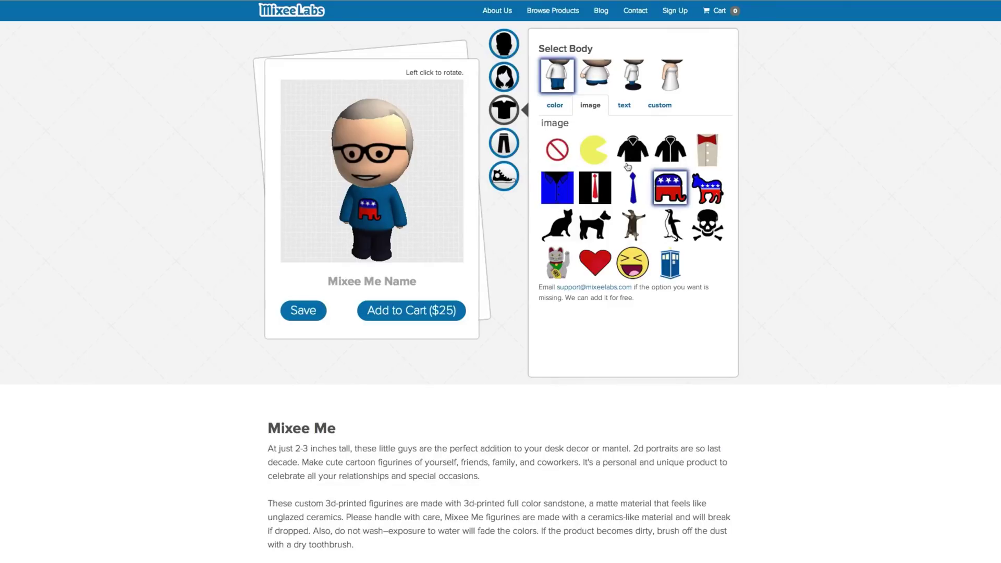
left_click(597, 197)
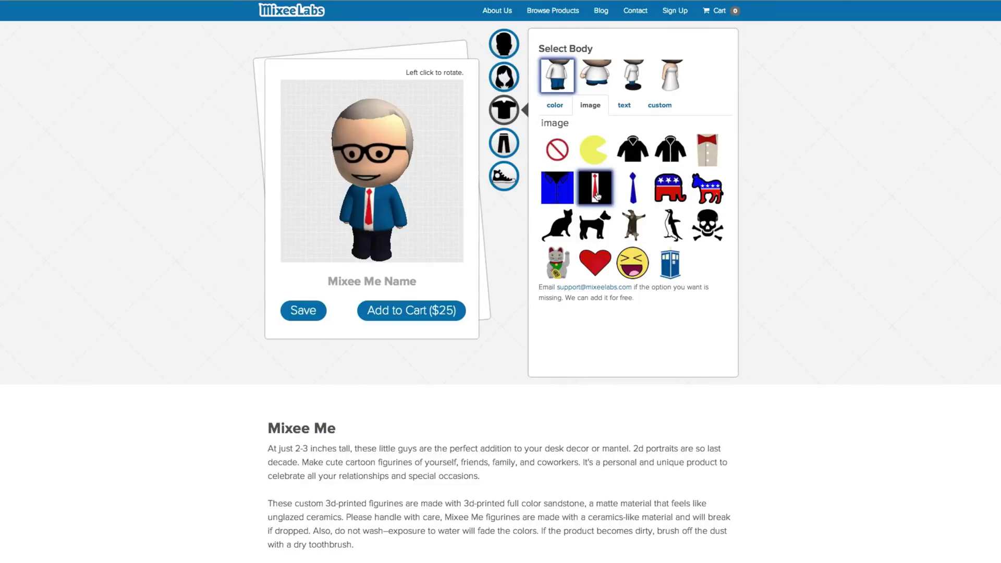
left_click(707, 203)
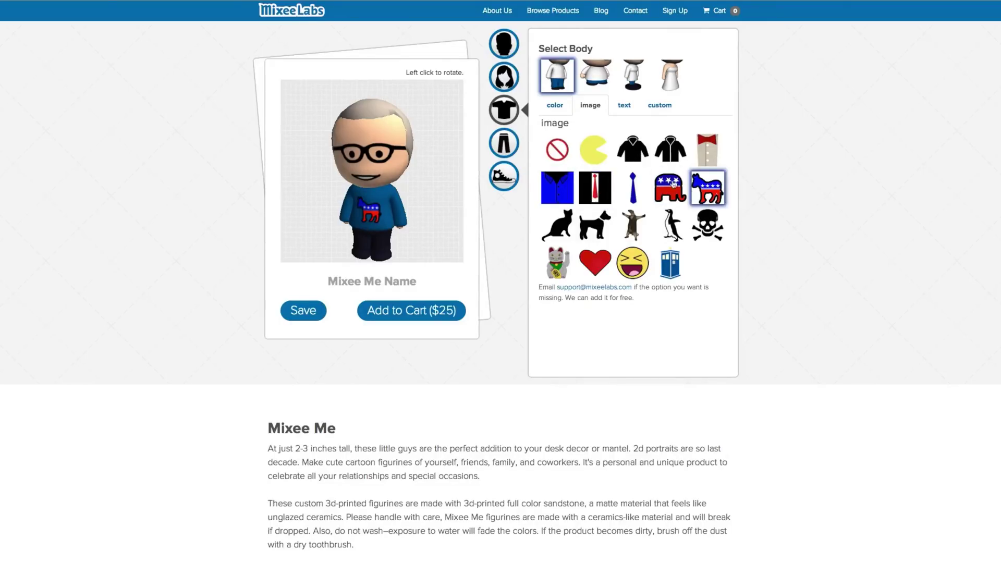
left_click(640, 147)
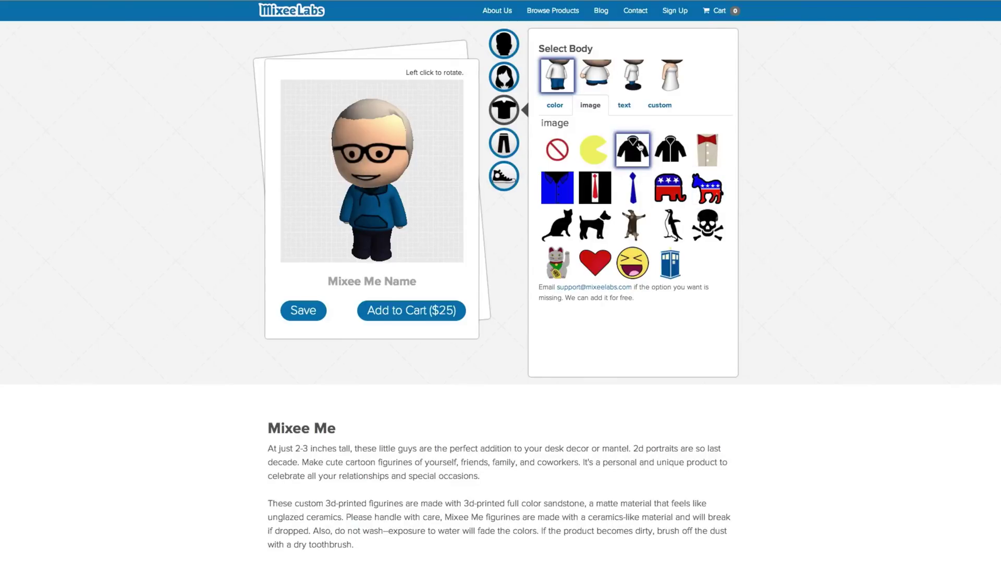
left_click(635, 274)
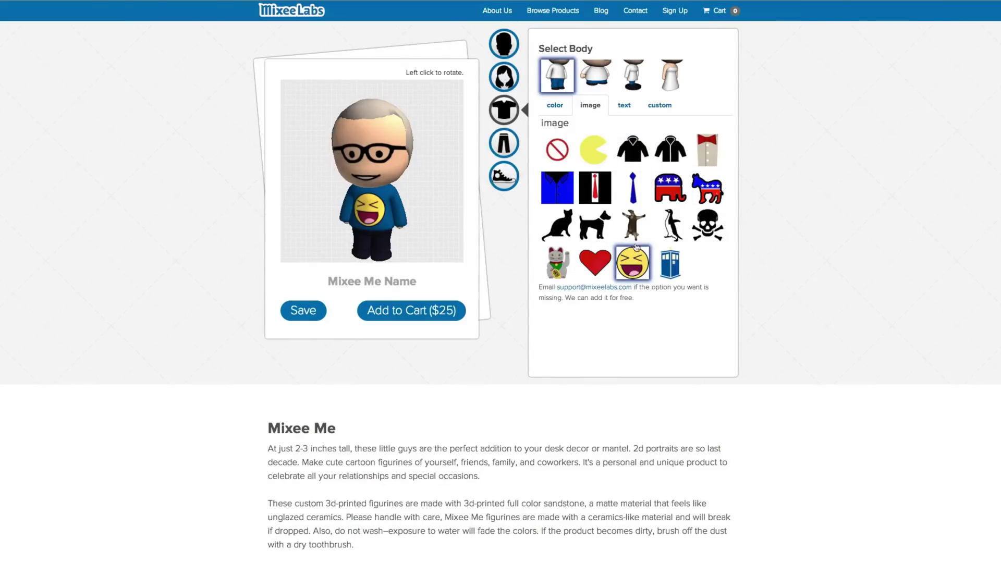
left_click(637, 159)
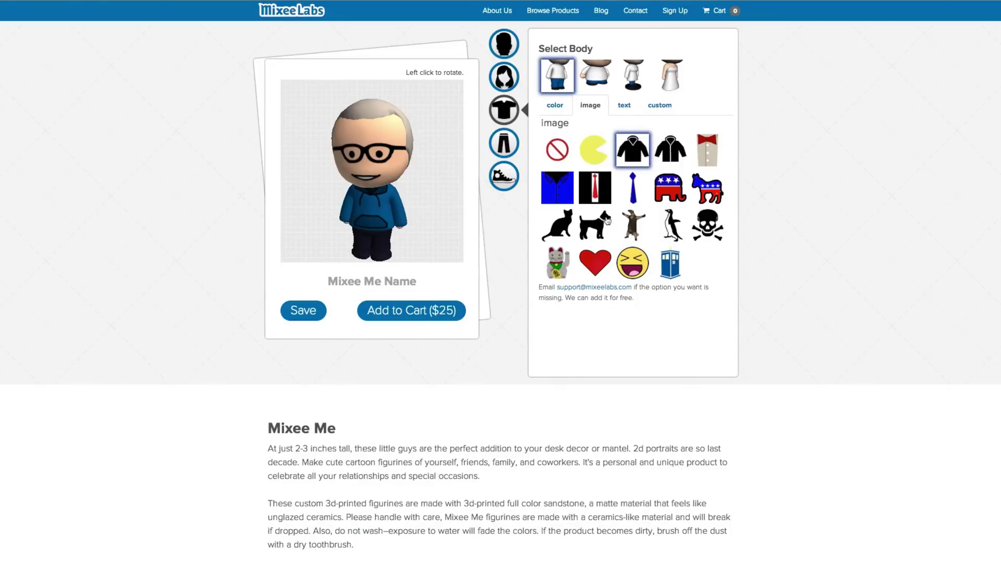
Color the hoodie orange (#dd5628) and put the text GEEK on its front
left_click(559, 107)
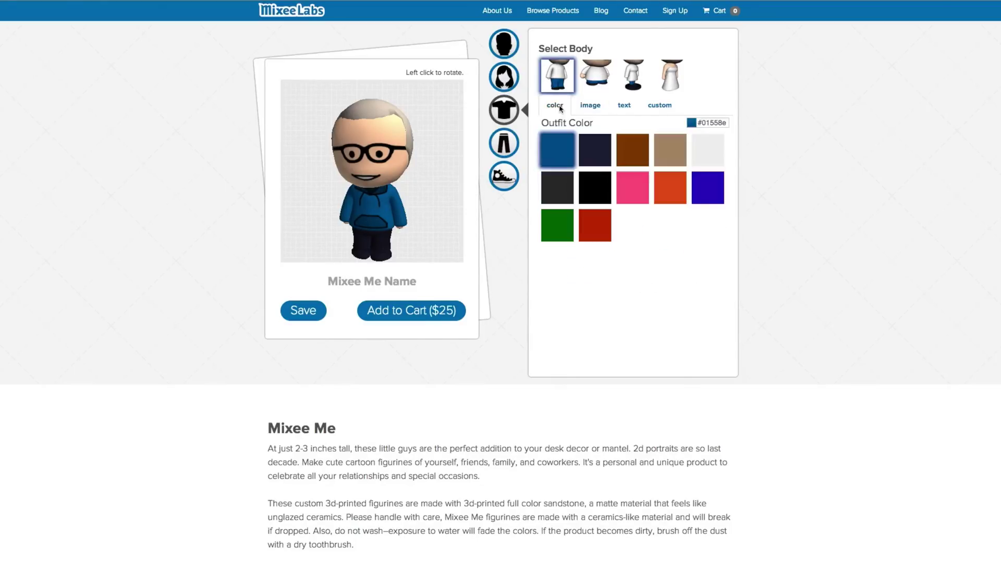
left_click(673, 197)
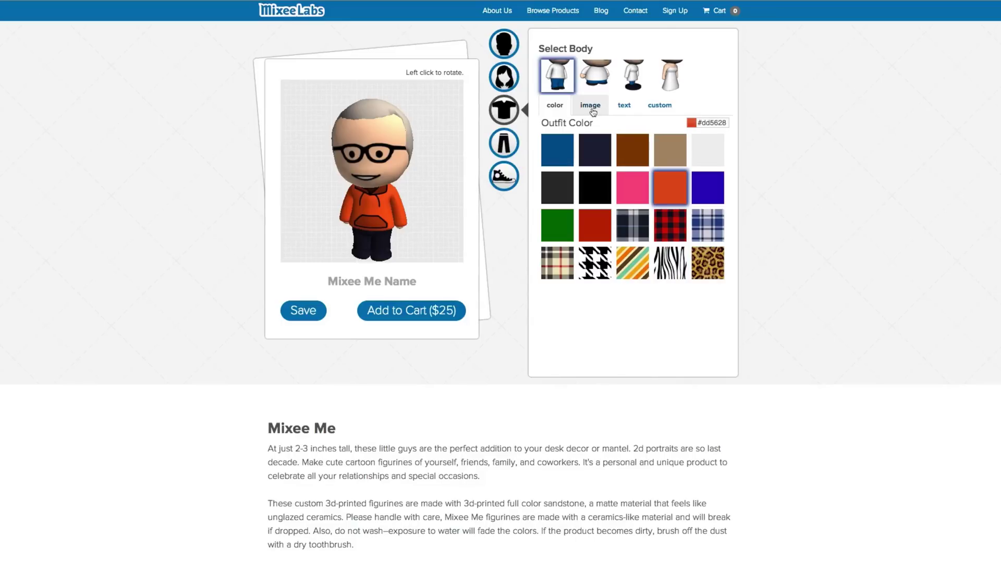
left_click(628, 108)
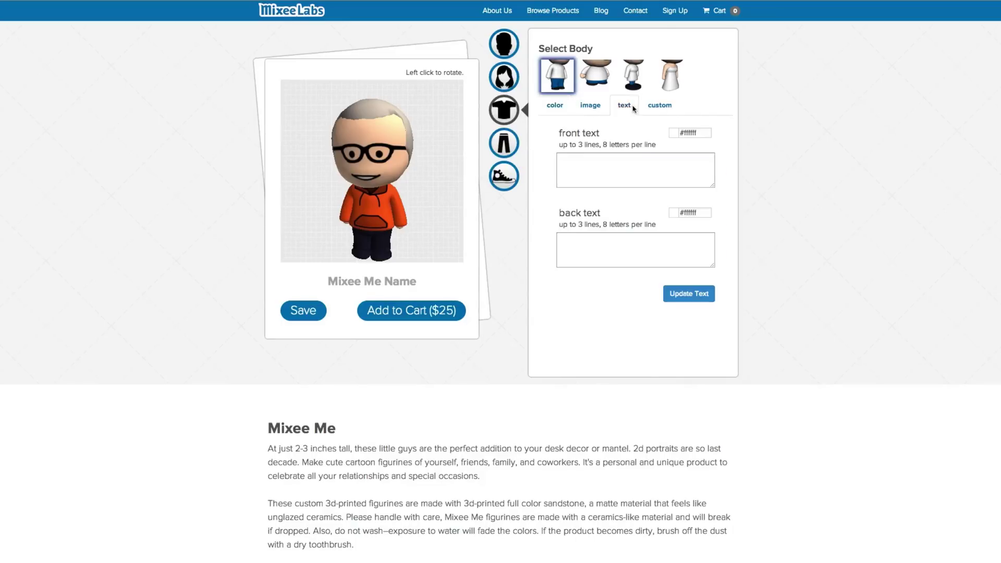
left_click(629, 159)
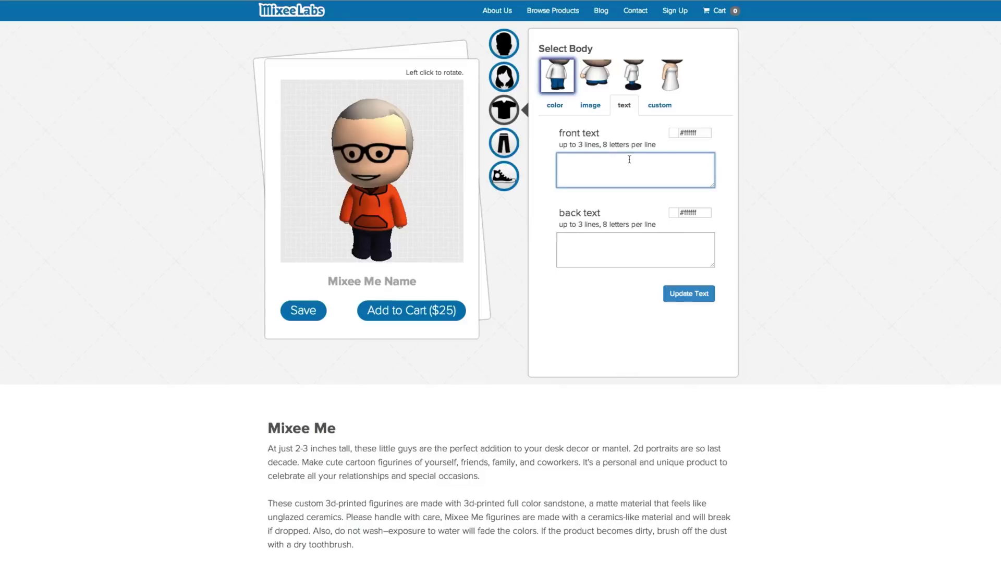
type("GEEK")
Set the text on the back of the hoodie to GEEK
left_click(632, 240)
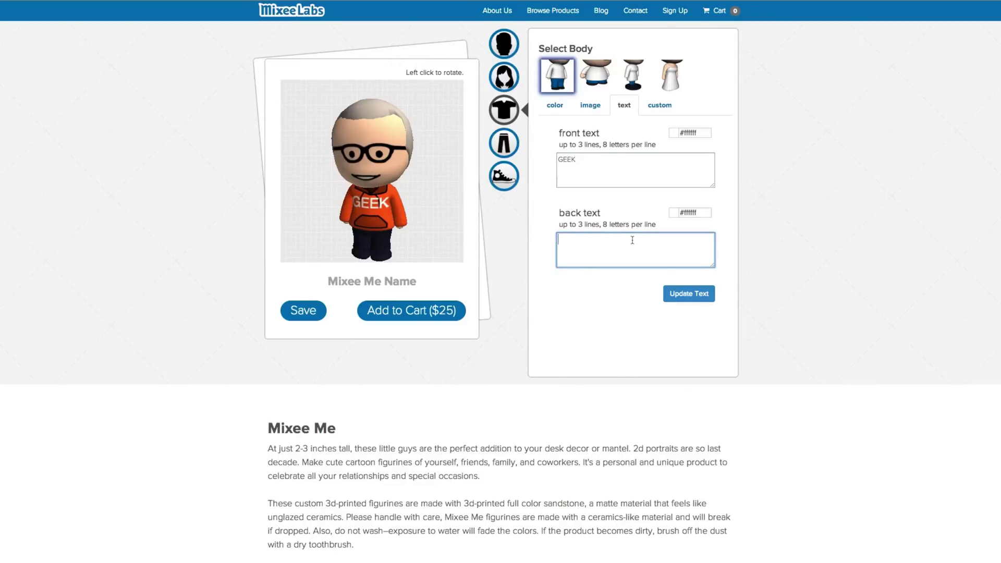
type("GEEKANO")
key("BackSpace")
key("BackSpace")
key("BackSpace")
key("BackSpace")
key("BackSpace")
key("BackSpace")
key("BackSpace")
type("GEEK")
Clear the hoodie's front text, apply the change, and check the result on the shirt decal map
left_click(598, 156)
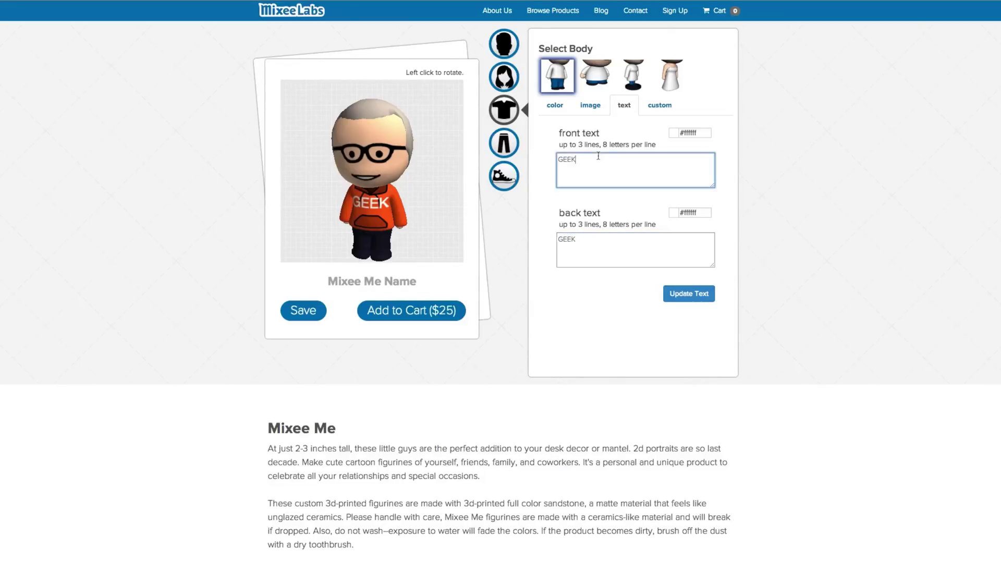
key("ctrl+a")
key("BackSpace")
left_click(688, 299)
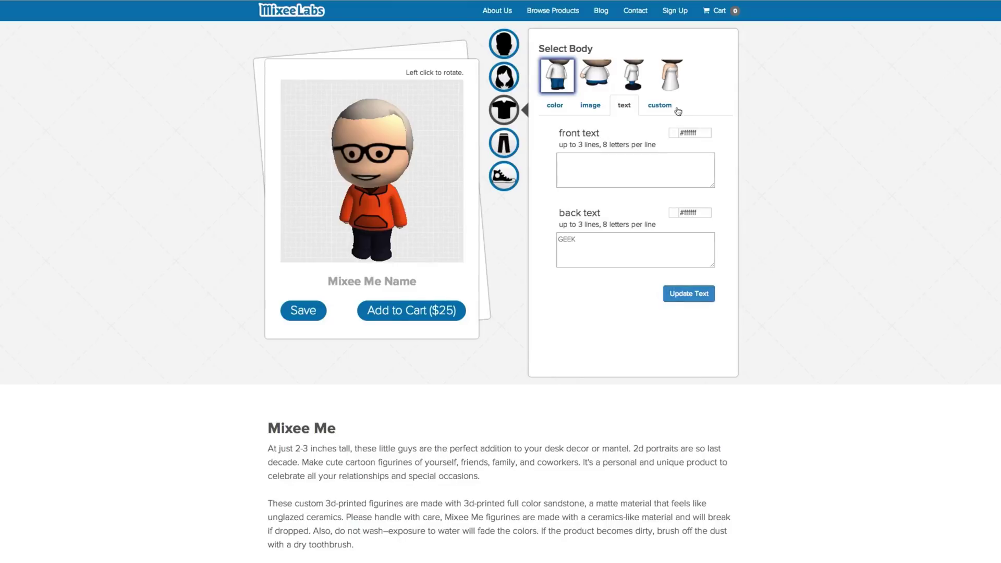
left_click(660, 106)
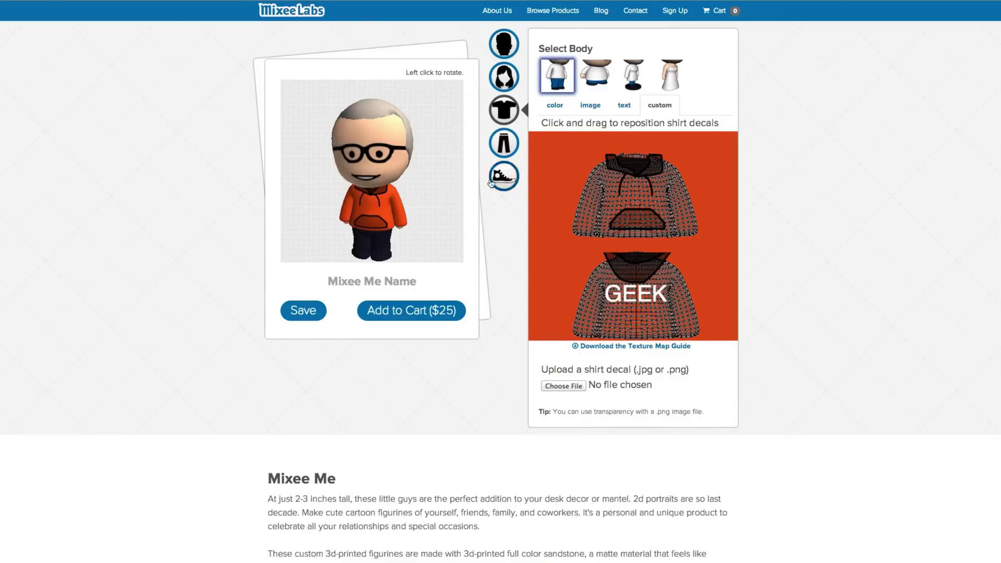
Color the pants blue (#01558e) and the shoes orange (#ea5e00)
left_click(510, 145)
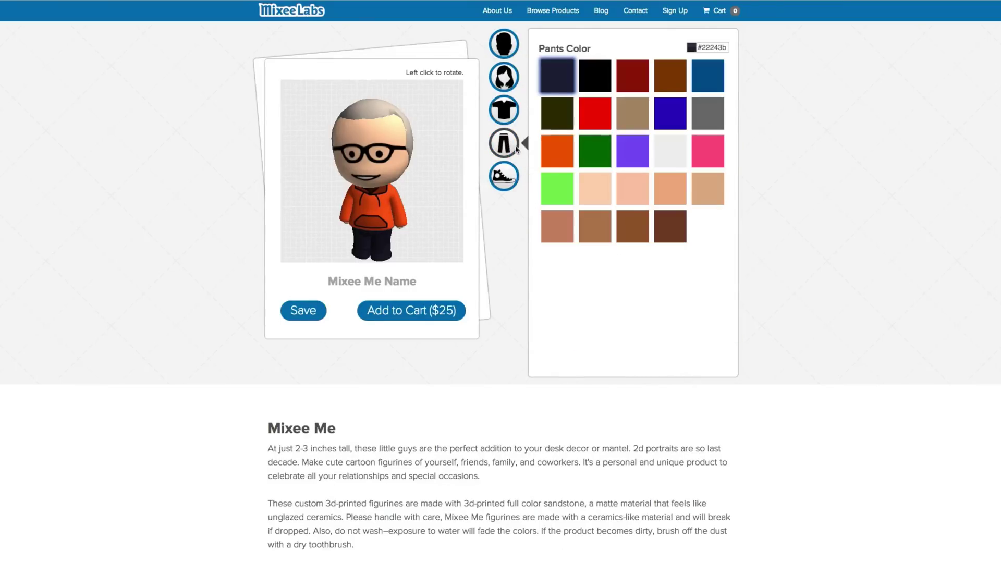
left_click(707, 77)
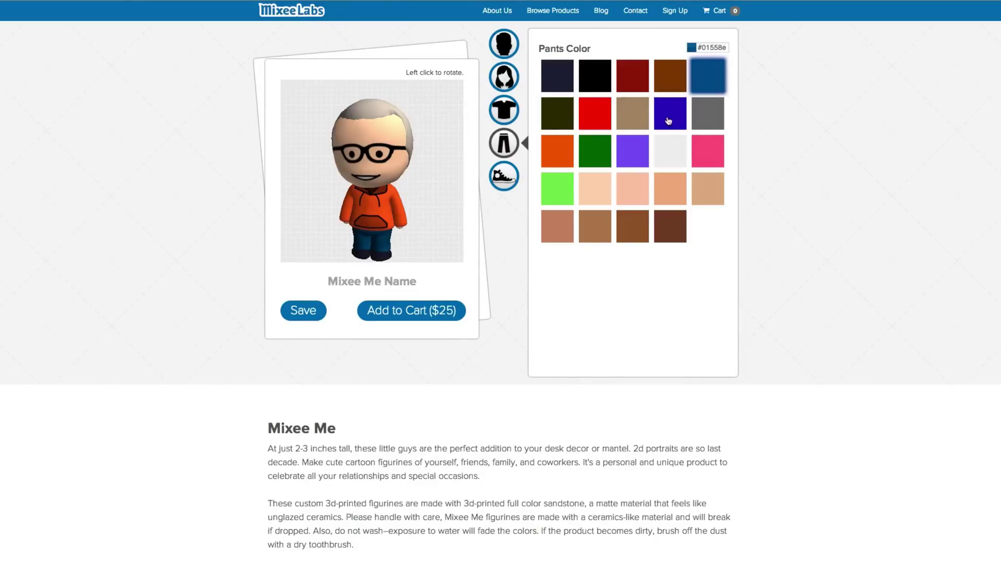
left_click(503, 180)
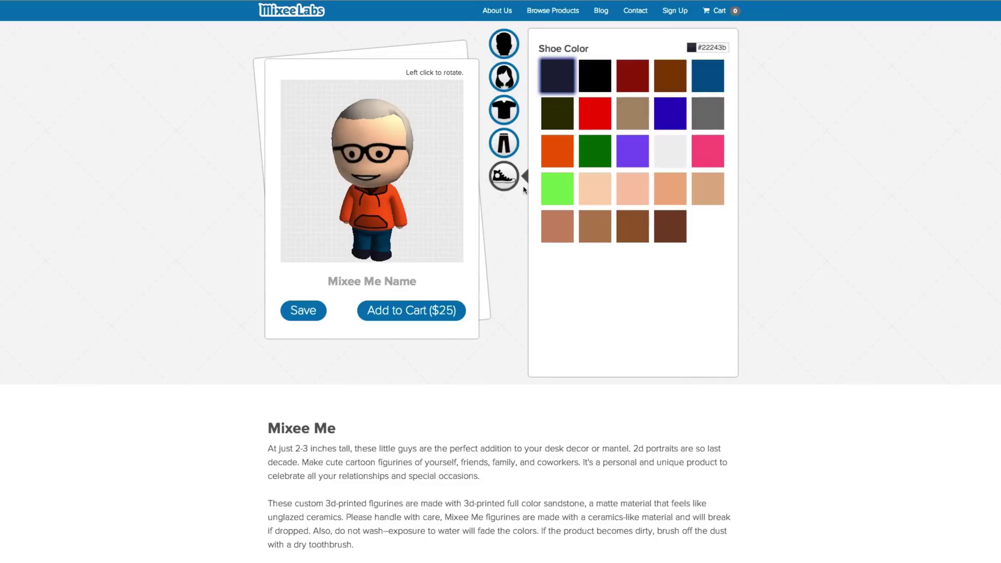
left_click(567, 153)
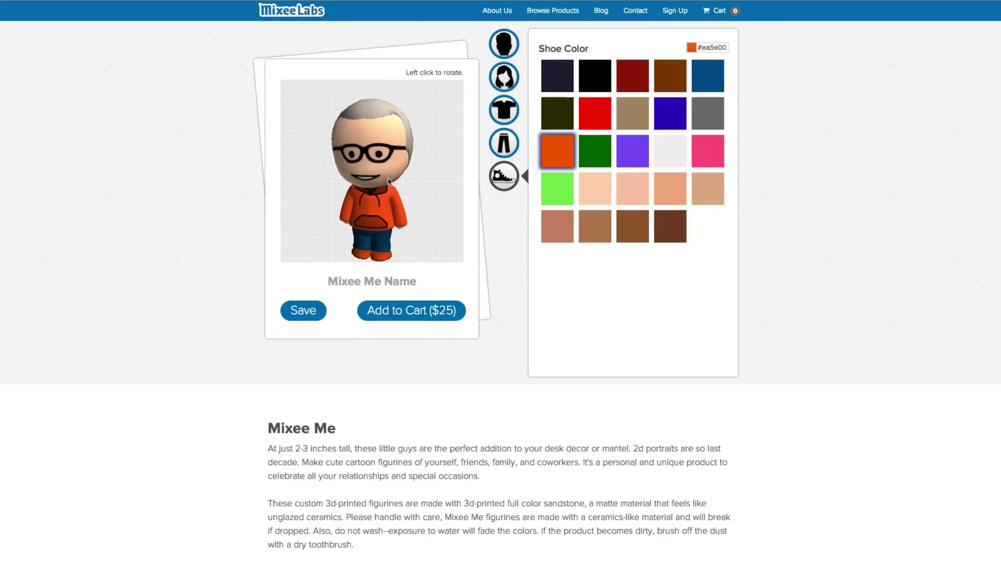
Check the finished figurine from the side, back and front, and add it to the cart
left_click_drag(397, 181, 267, 193)
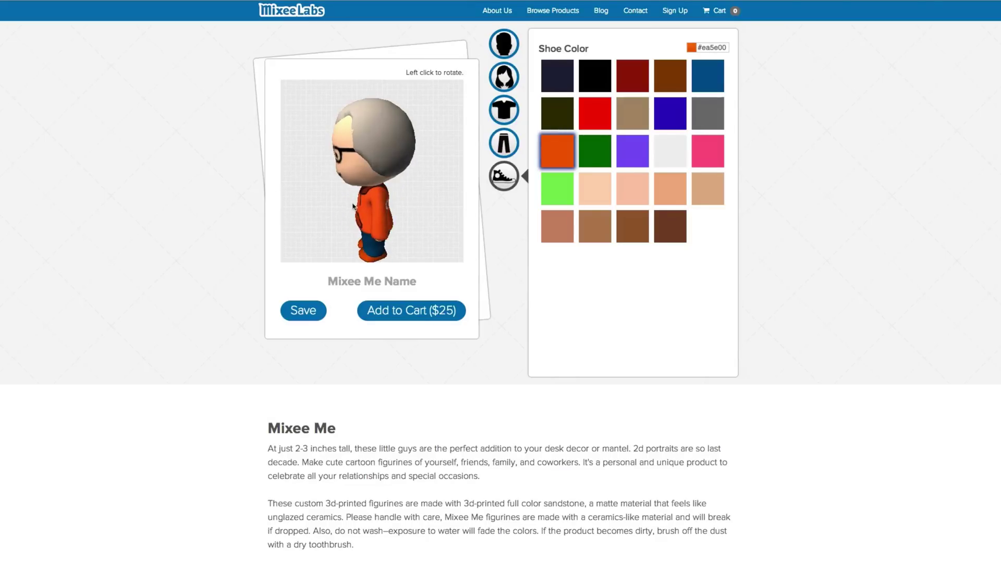
left_click_drag(376, 207, 309, 215)
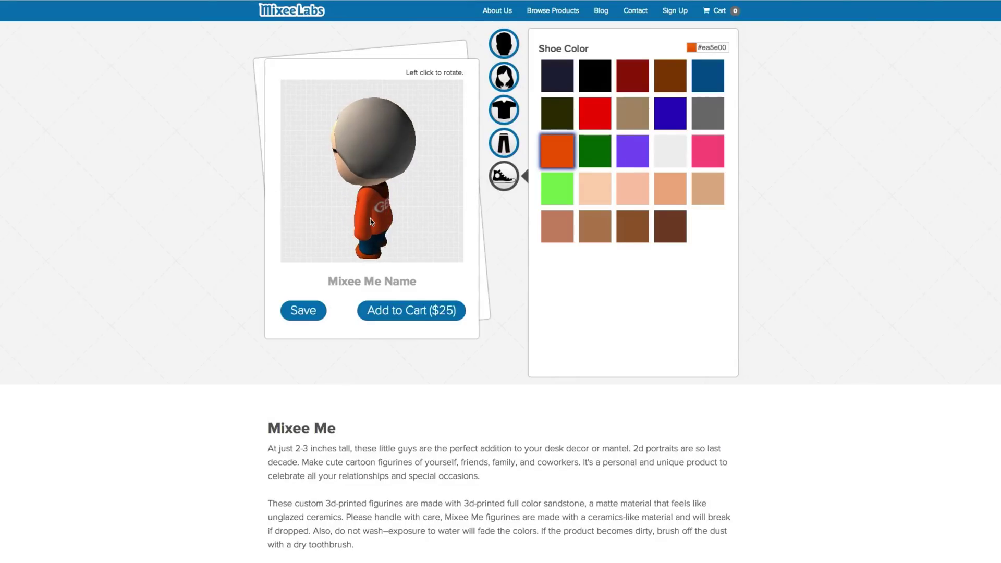
left_click_drag(370, 218, 442, 183)
left_click_drag(392, 206, 360, 189)
left_click(428, 309)
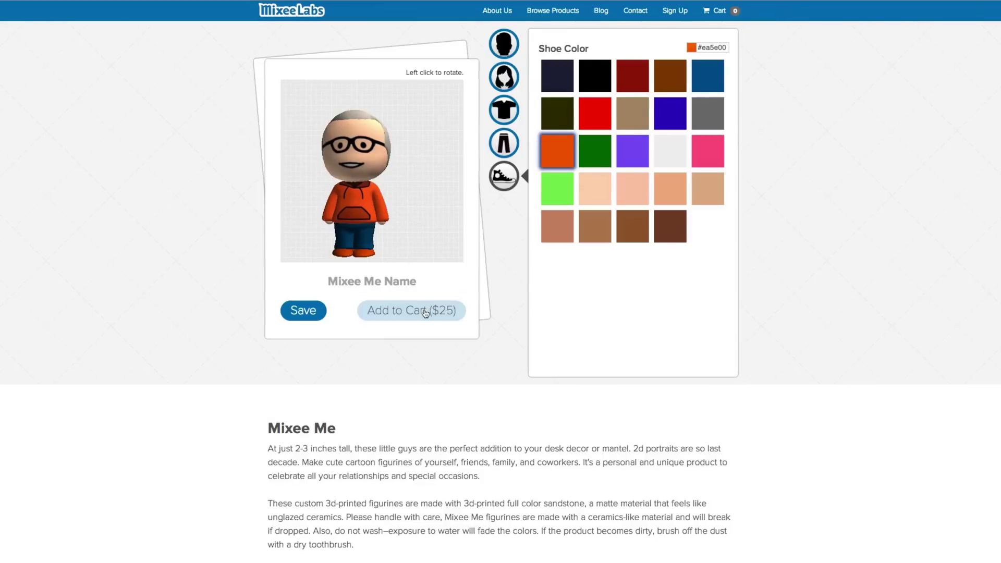